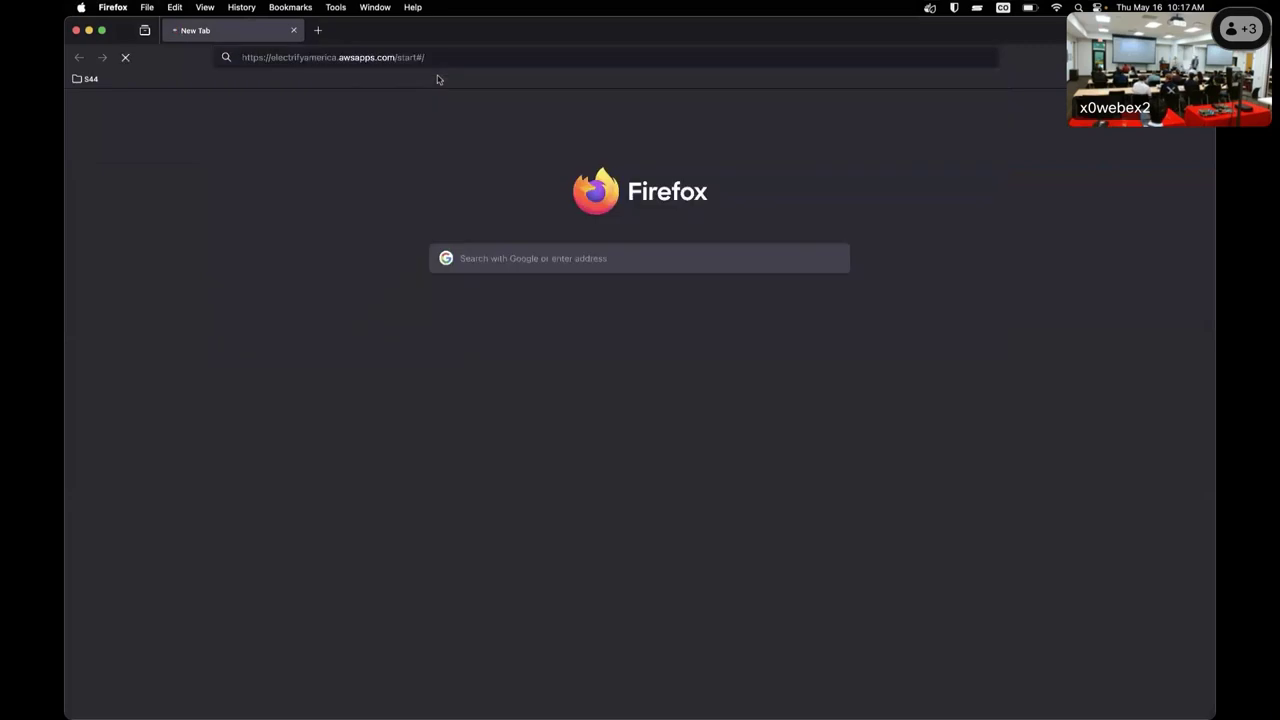
Close the AWS portal tab and load plugfest-ui.demo.citrineos.app from the 'citri' address suggestions.
left_click(316, 31)
left_click(293, 30)
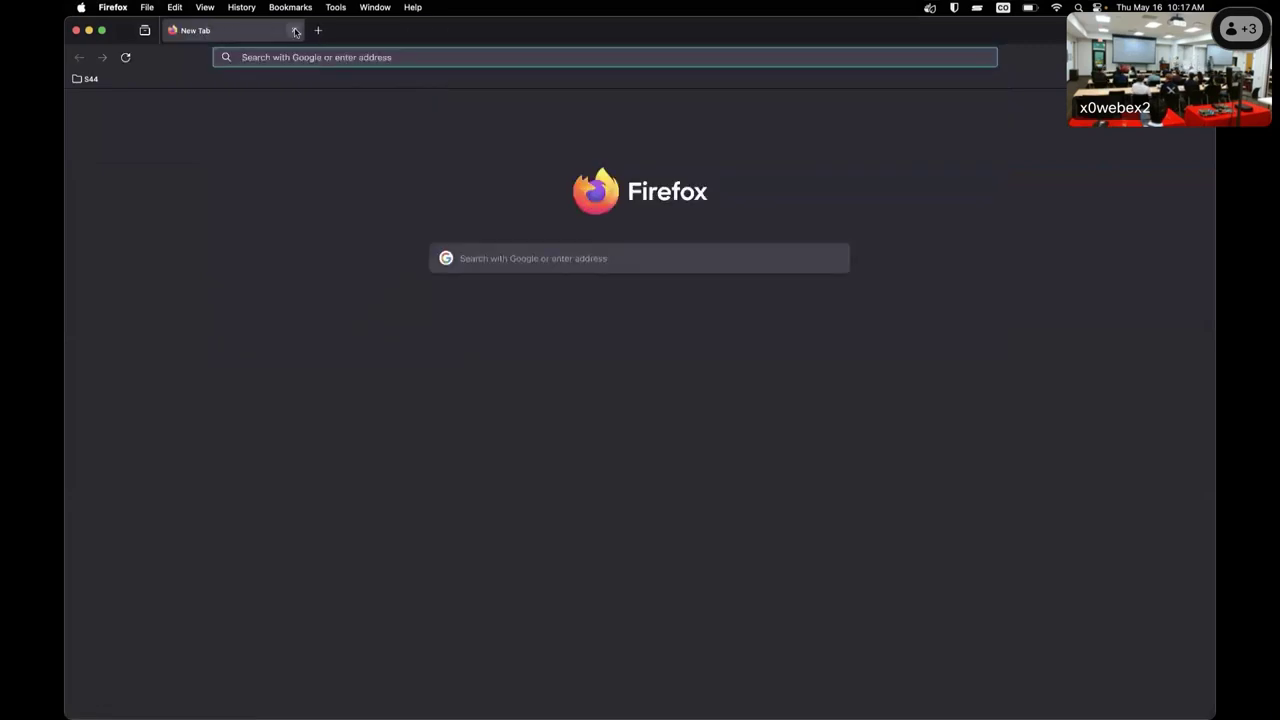
left_click(303, 52)
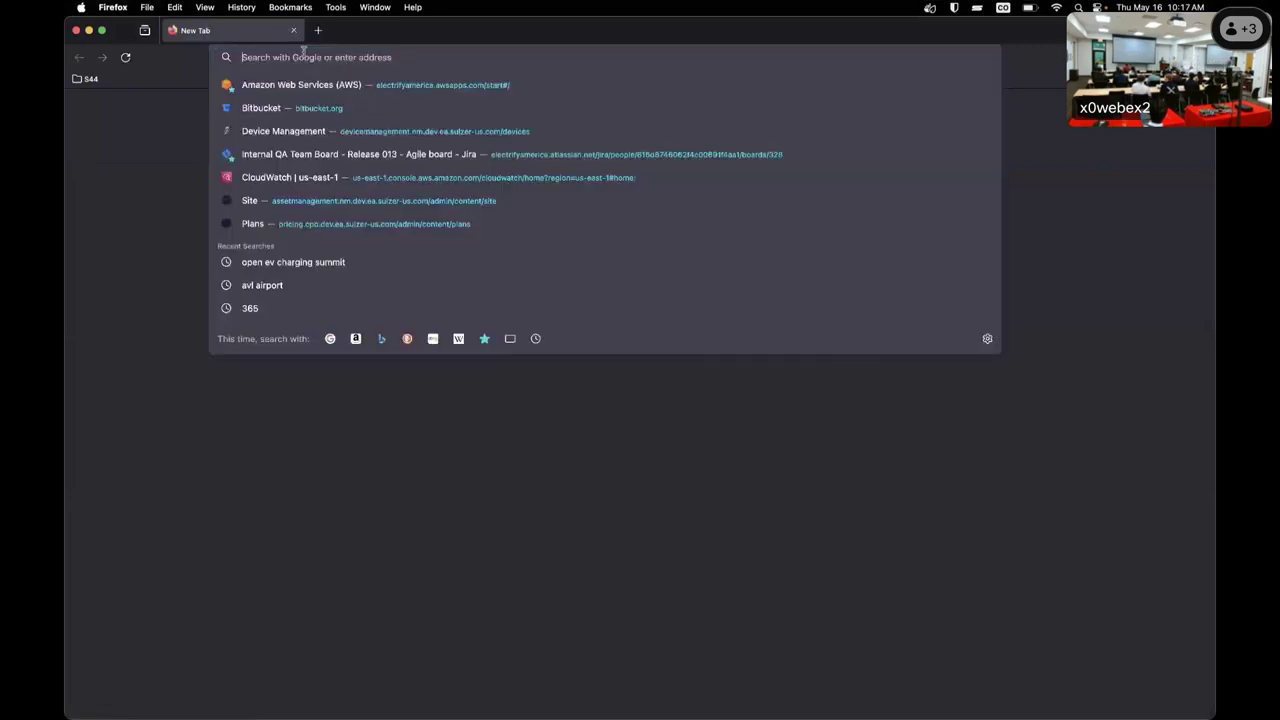
type("cy")
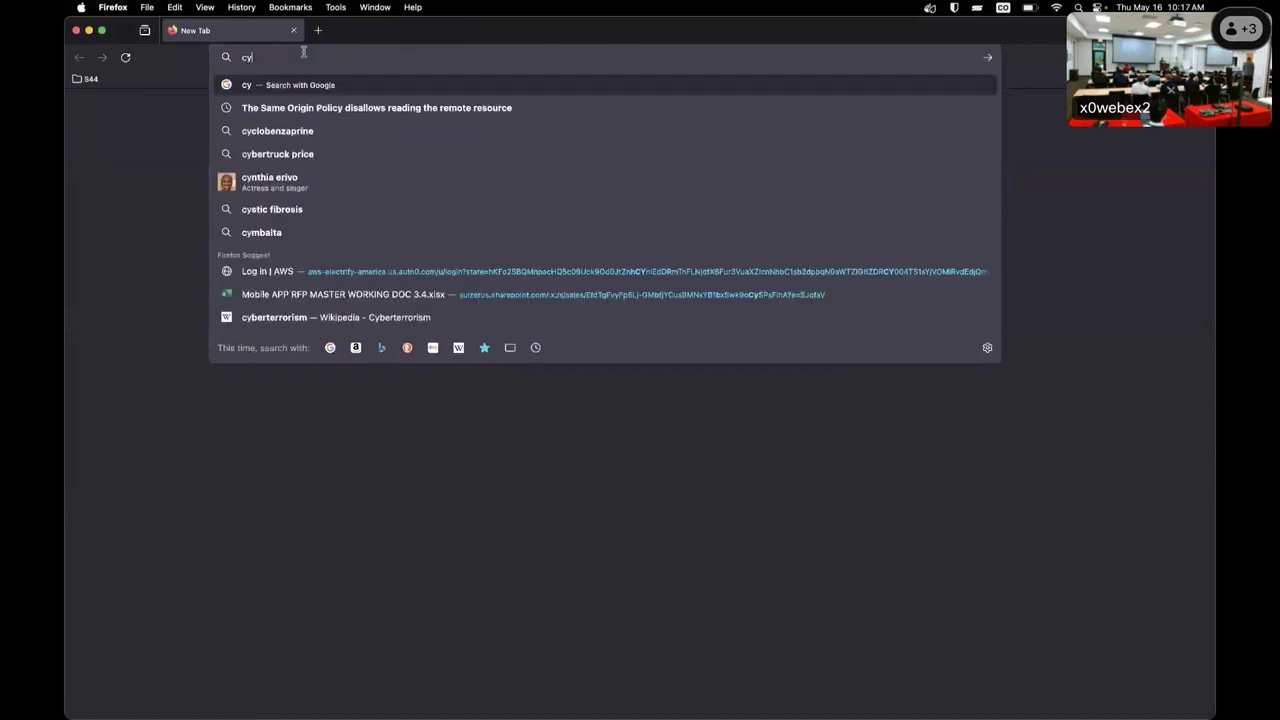
key("BackSpace")
key("BackSpace")
type("citri")
left_click(276, 297)
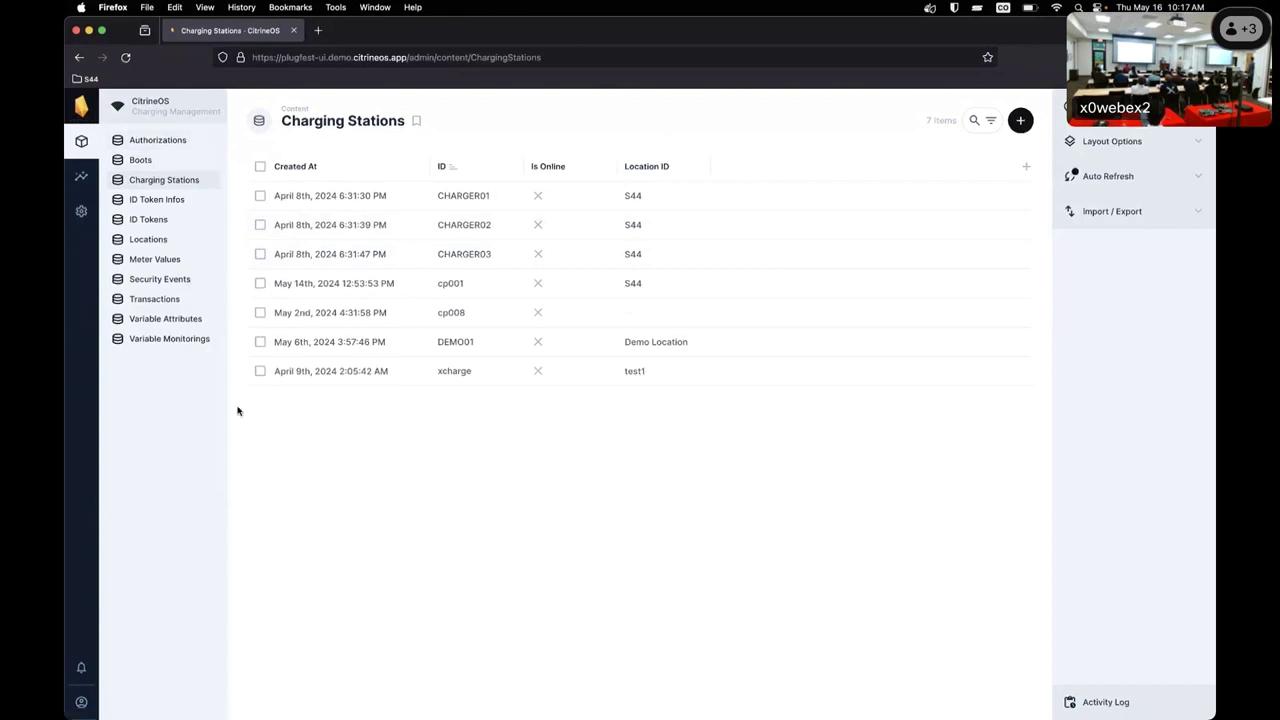
Confirm on the Locations map that S44 has 0 of 4 stations online, then switch to Docker Desktop.
left_click(147, 242)
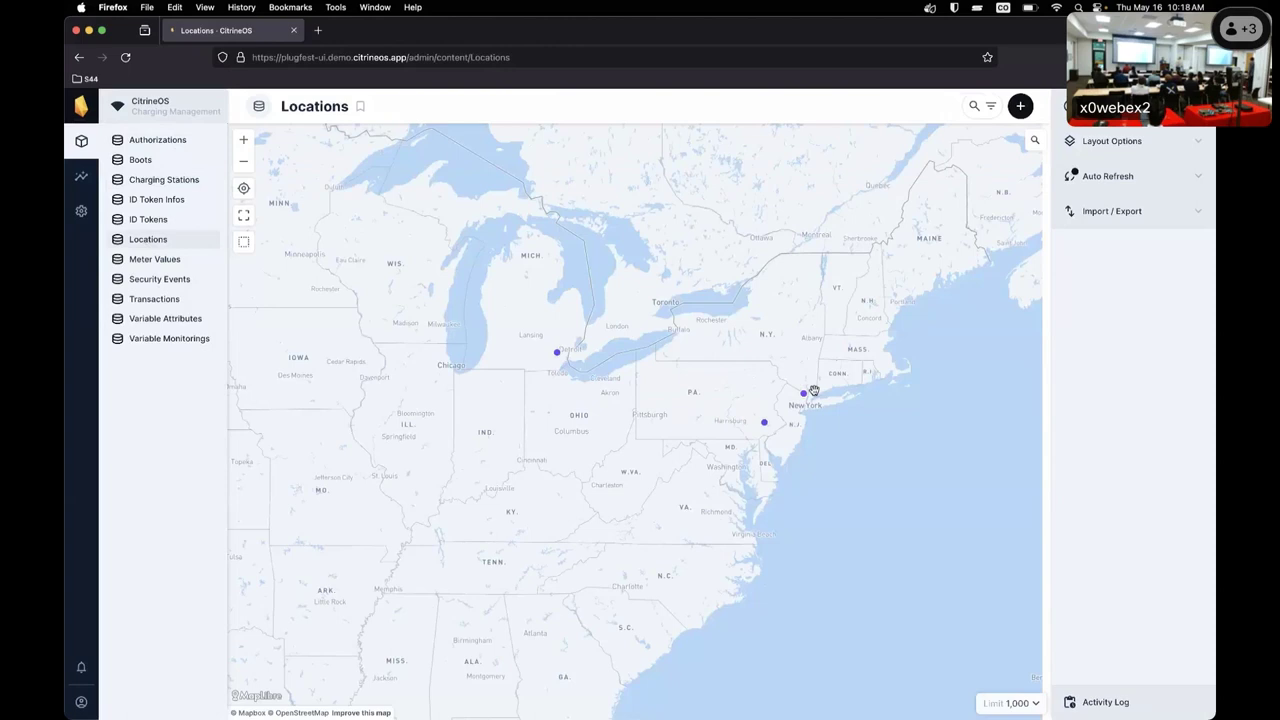
mouse_move(807, 398)
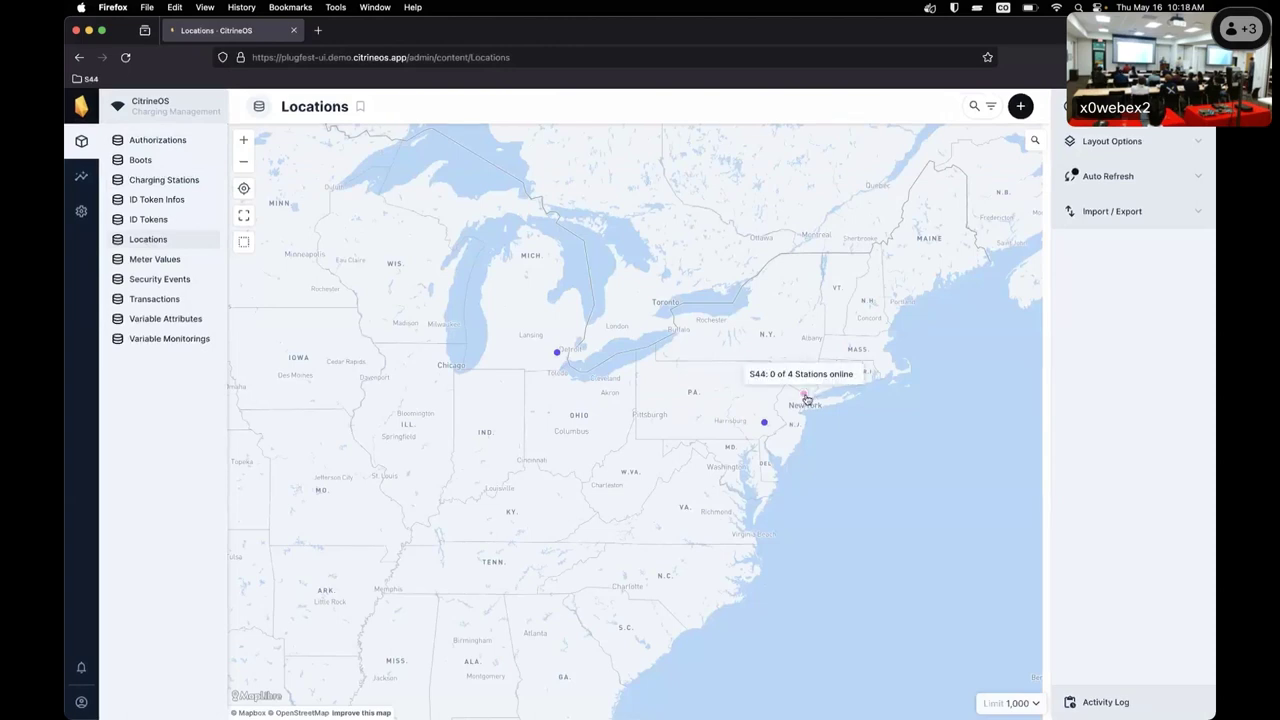
left_click(179, 184)
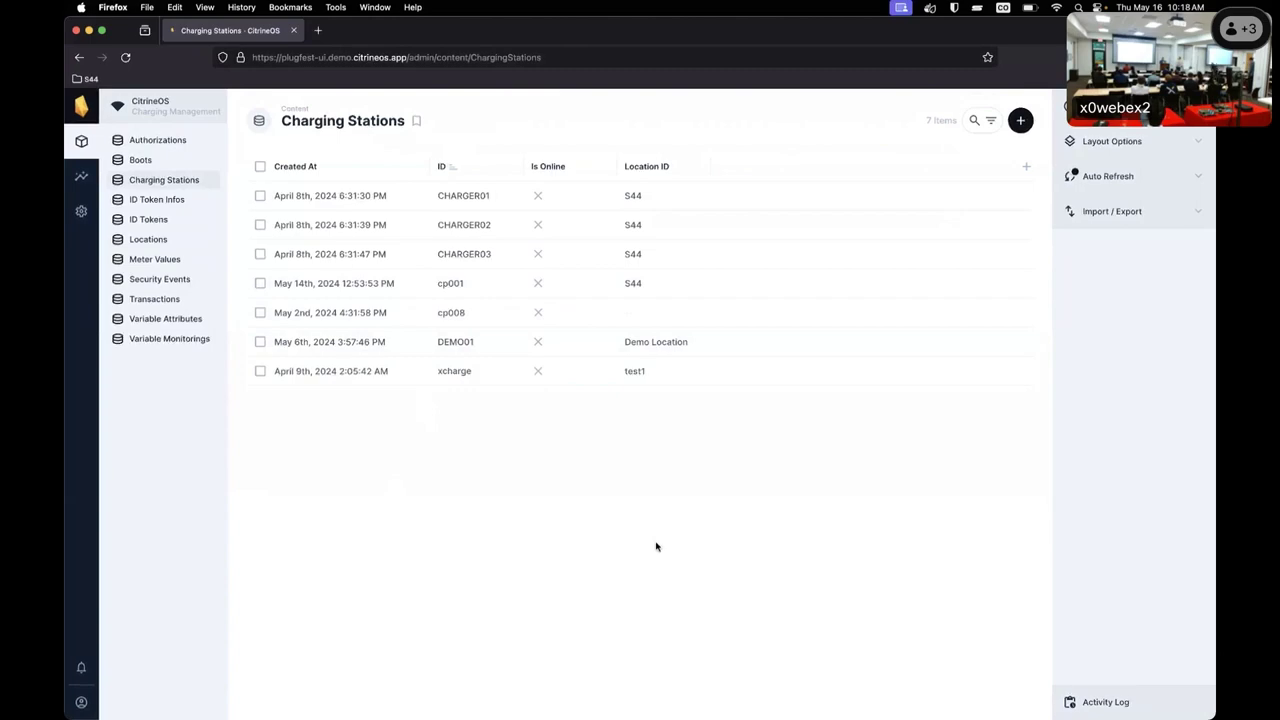
key("super+Tab")
key("super+Tab")
key("super+Tab")
key("super+Tab")
key("super+Tab")
key("super+Tab")
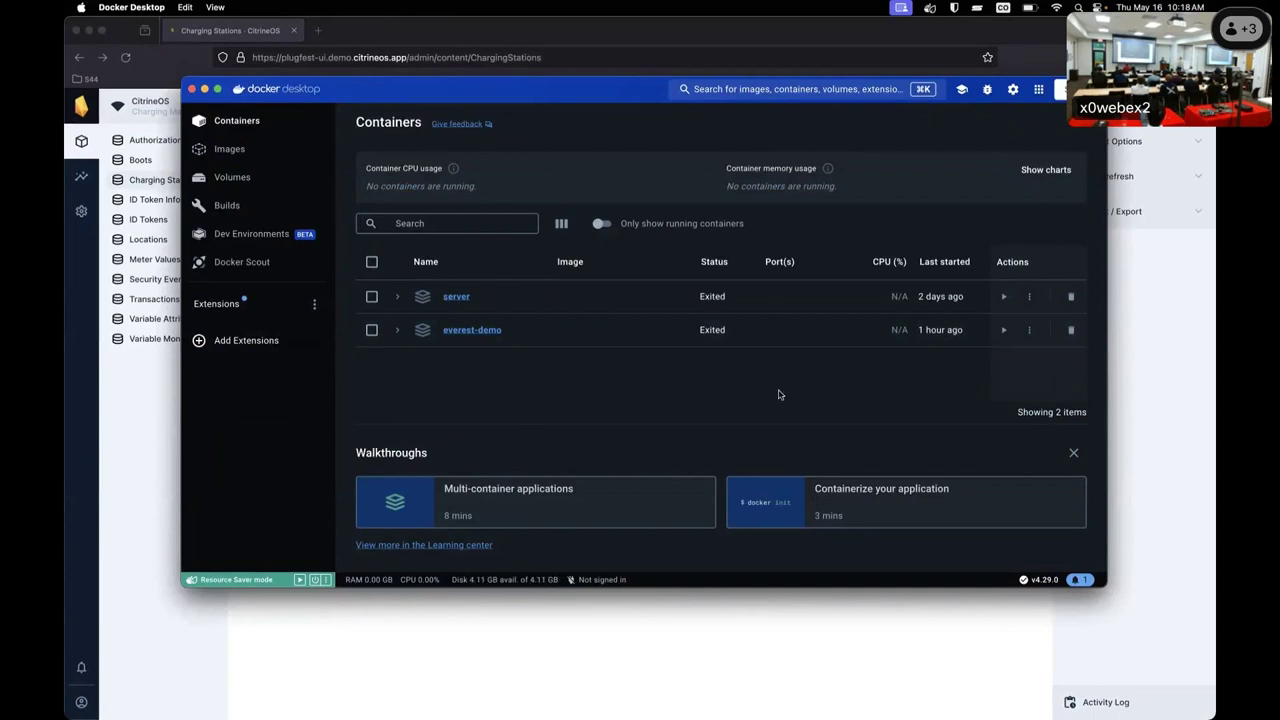
Start the everest-demo container, view its logs, and confirm cp001 shows online in CitrineOS.
left_click(1004, 330)
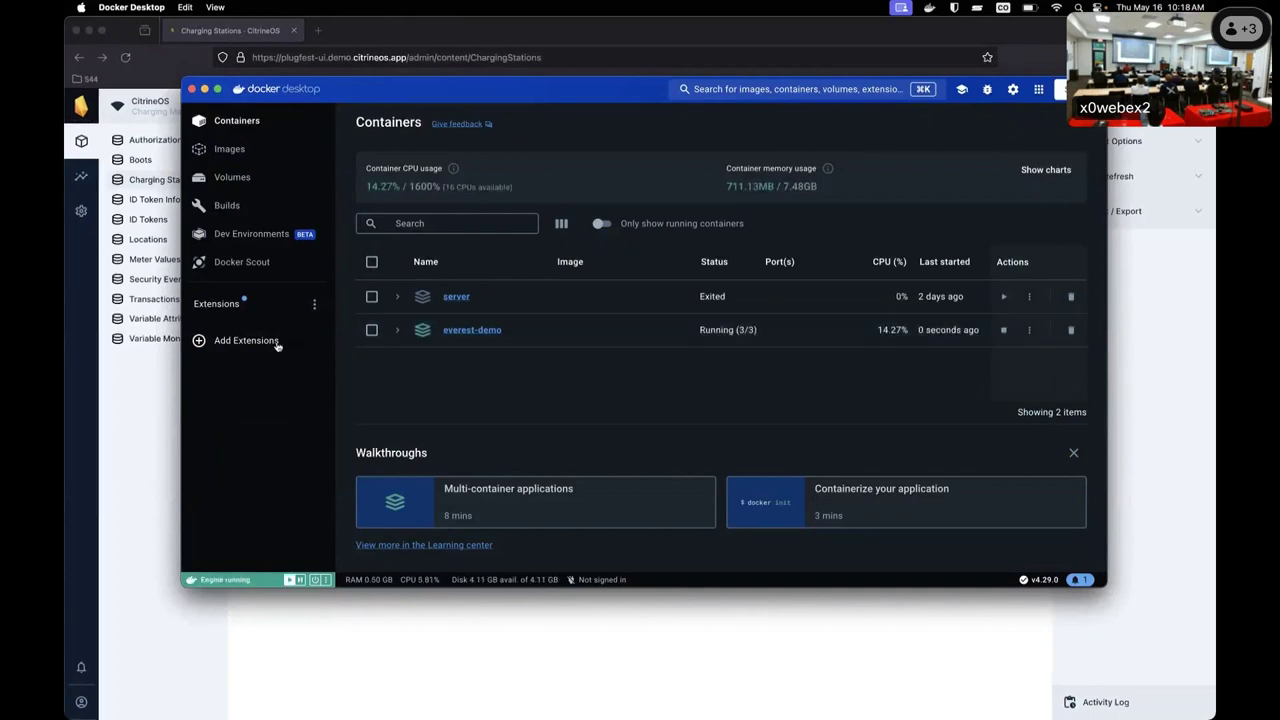
left_click(144, 432)
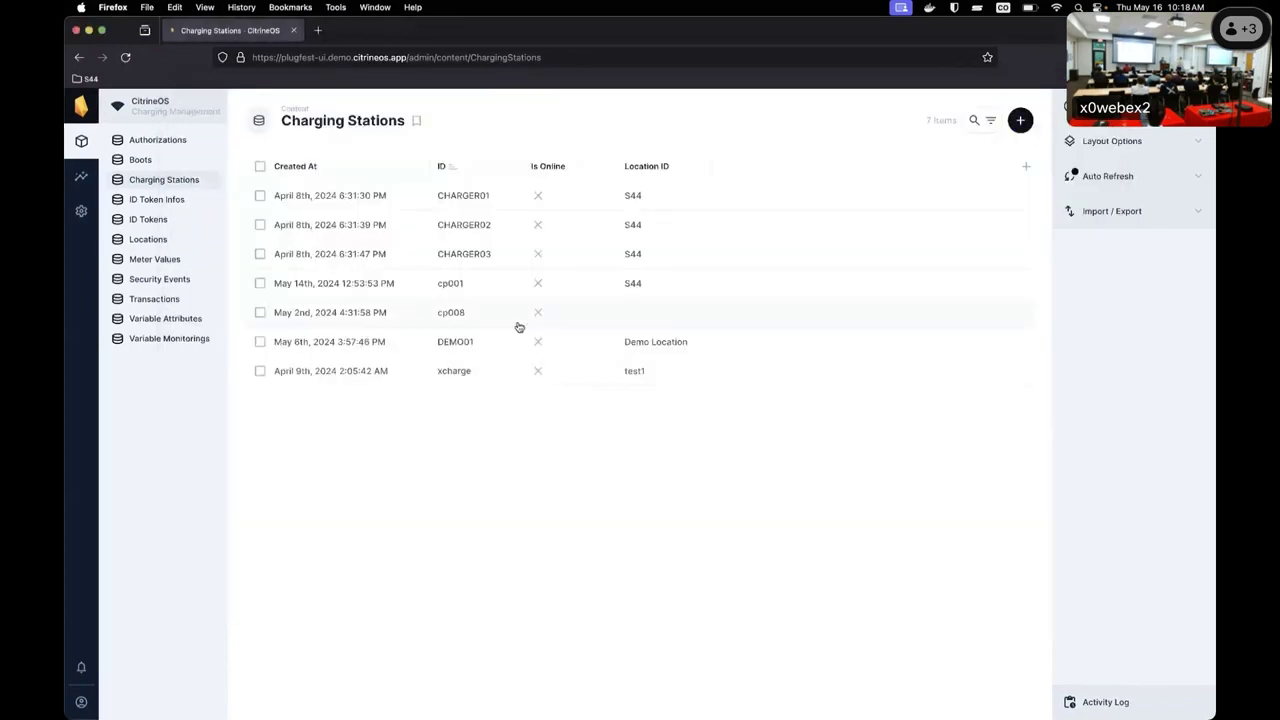
key("super+Tab")
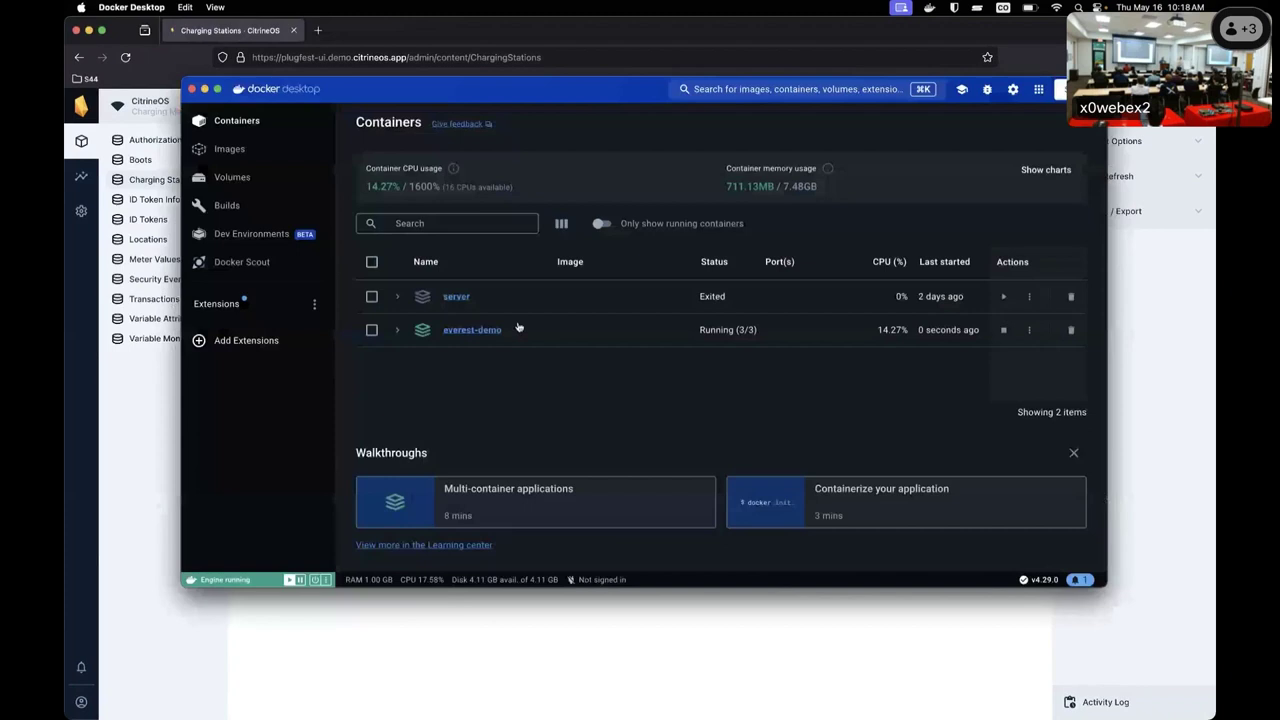
left_click(471, 330)
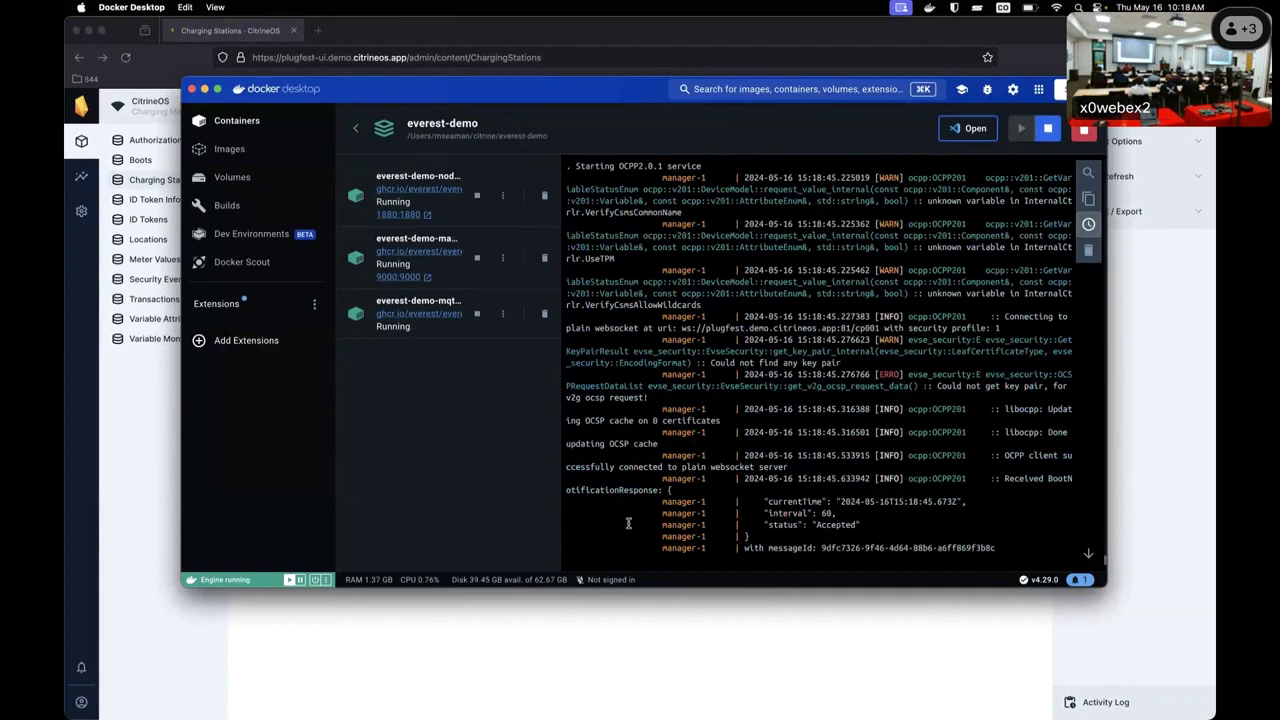
left_click(131, 517)
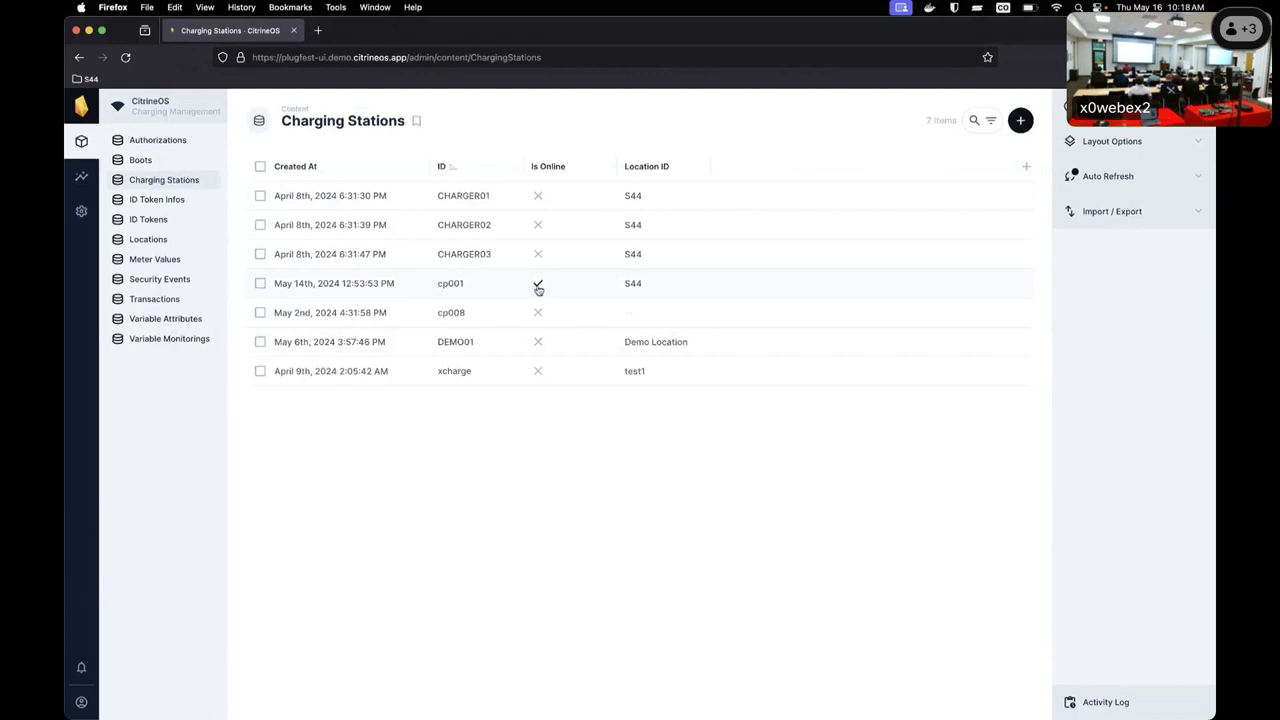
Open cp001's station record and scroll its expanded Flows list down to Reset.
left_click(475, 301)
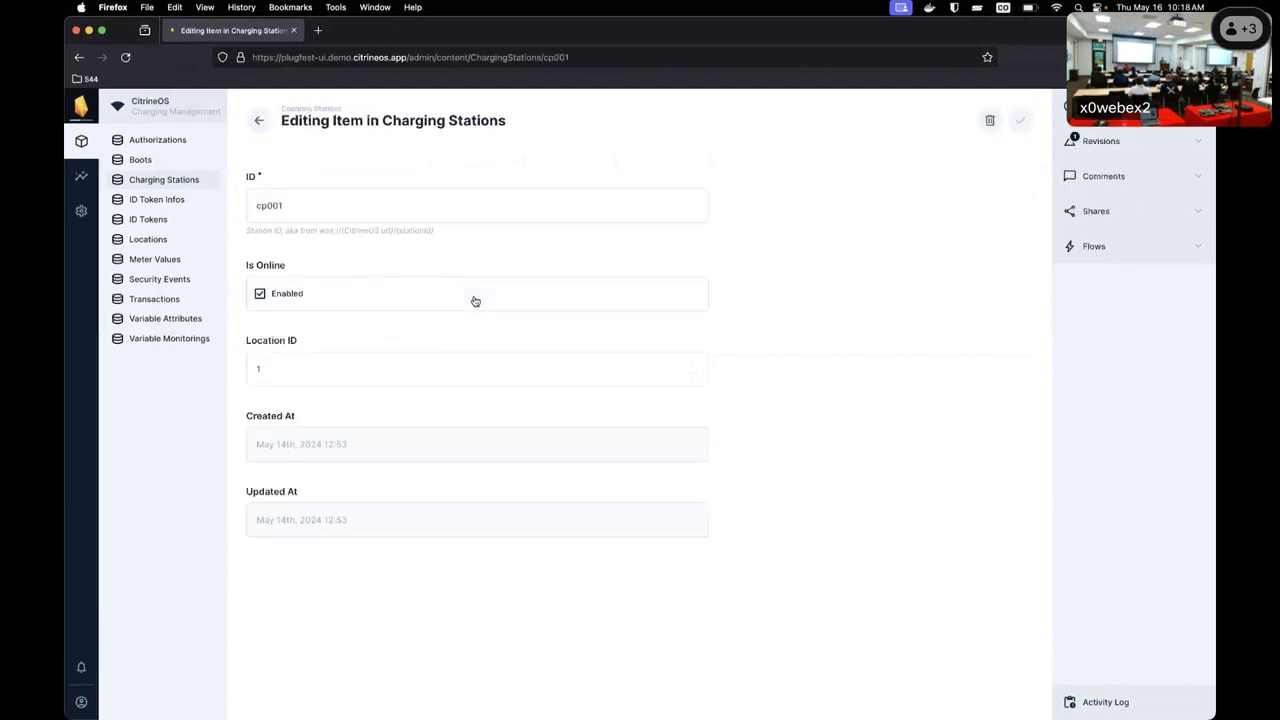
left_click(1160, 246)
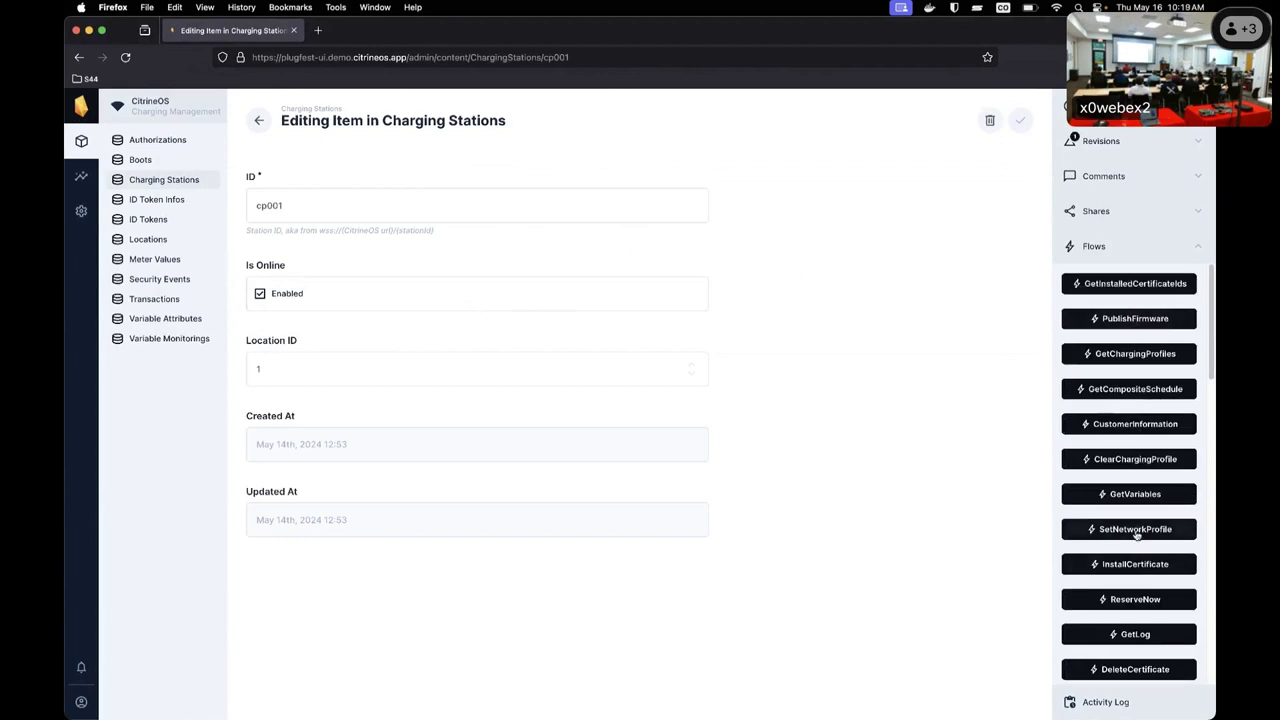
scroll(1134, 529, "down", 5)
scroll(1136, 535, "down", 8)
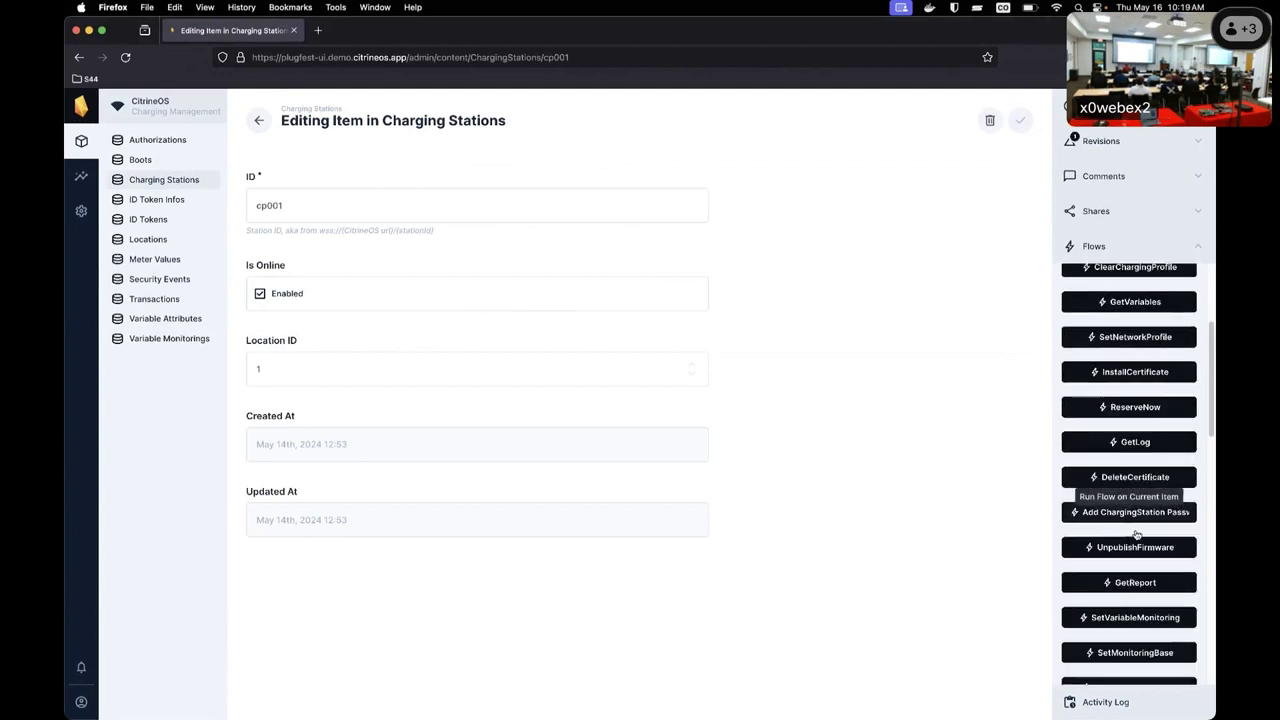
scroll(1136, 535, "down", 9)
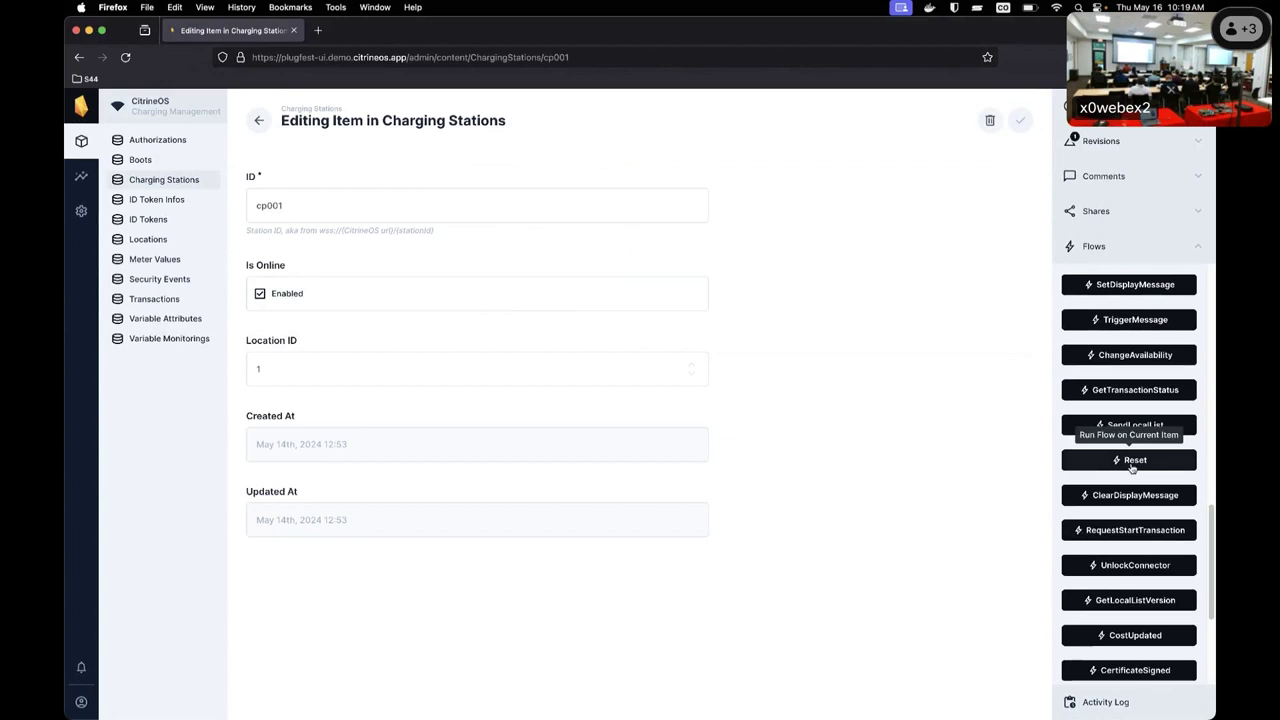
Run cp001's Reset flow on Docker (citrine:8080), Default Tenant (T01), with an Immediate payload.
left_click(1132, 466)
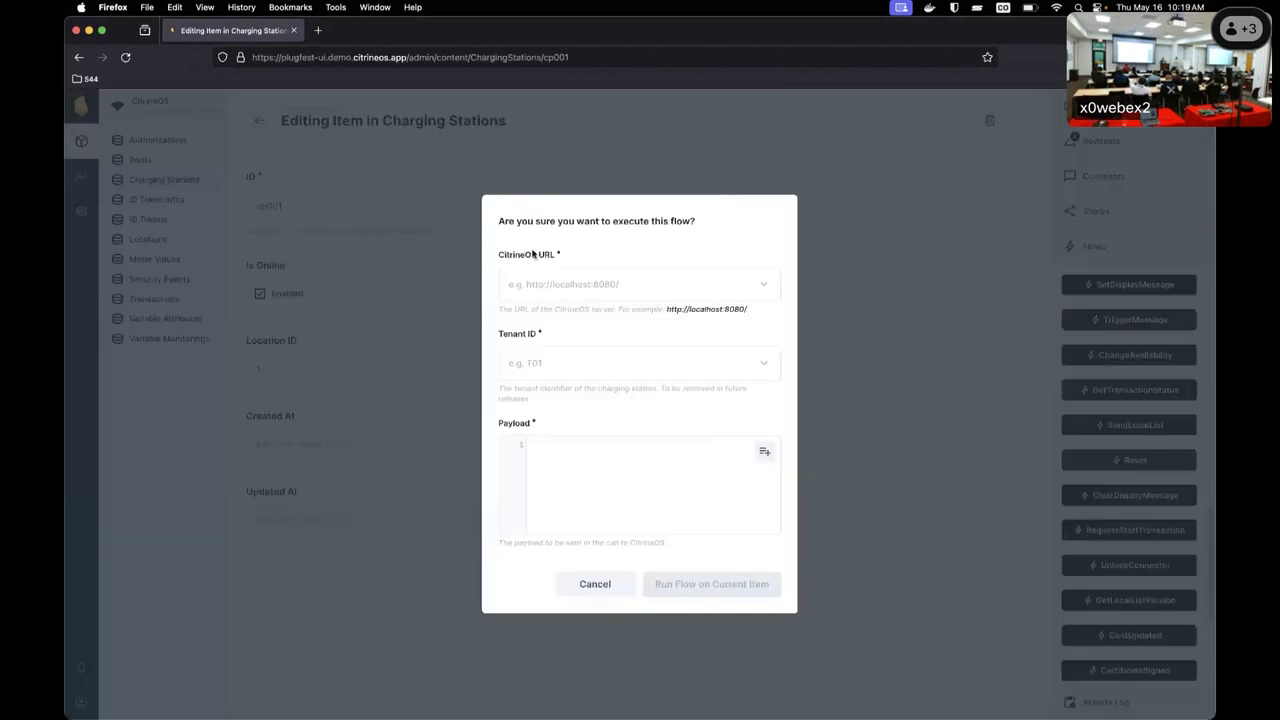
left_click(610, 284)
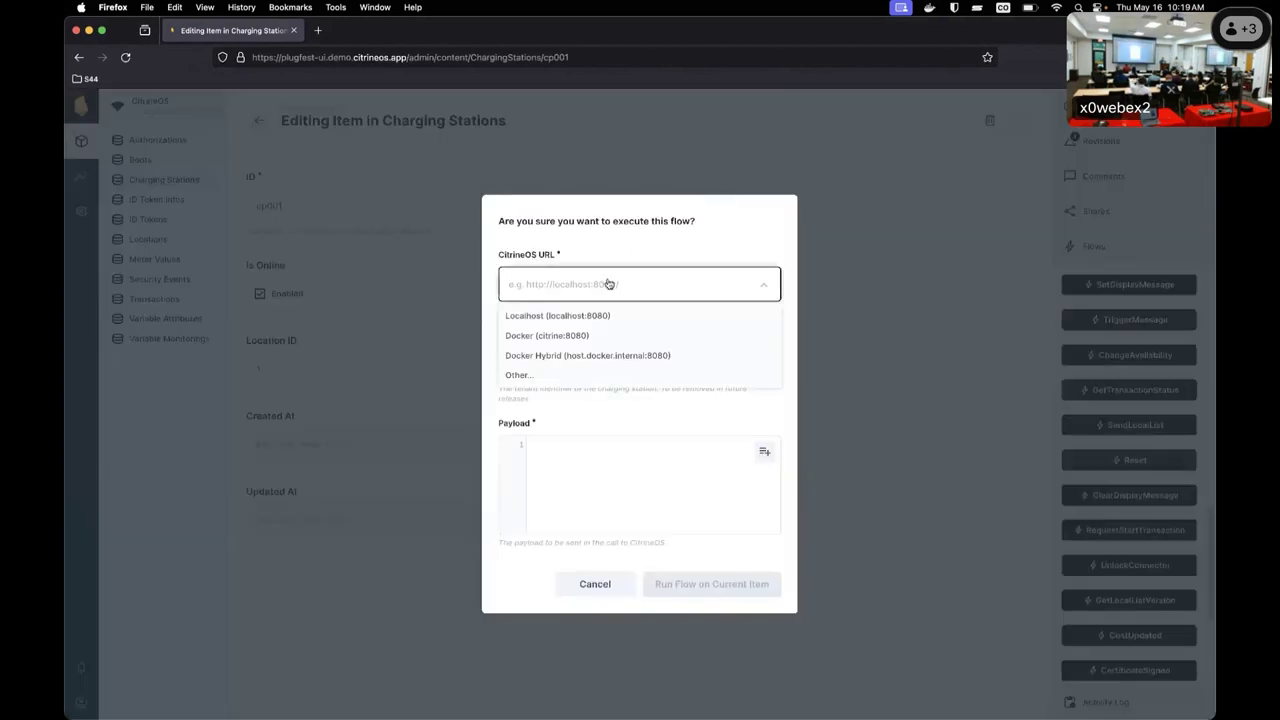
left_click(622, 337)
left_click(561, 363)
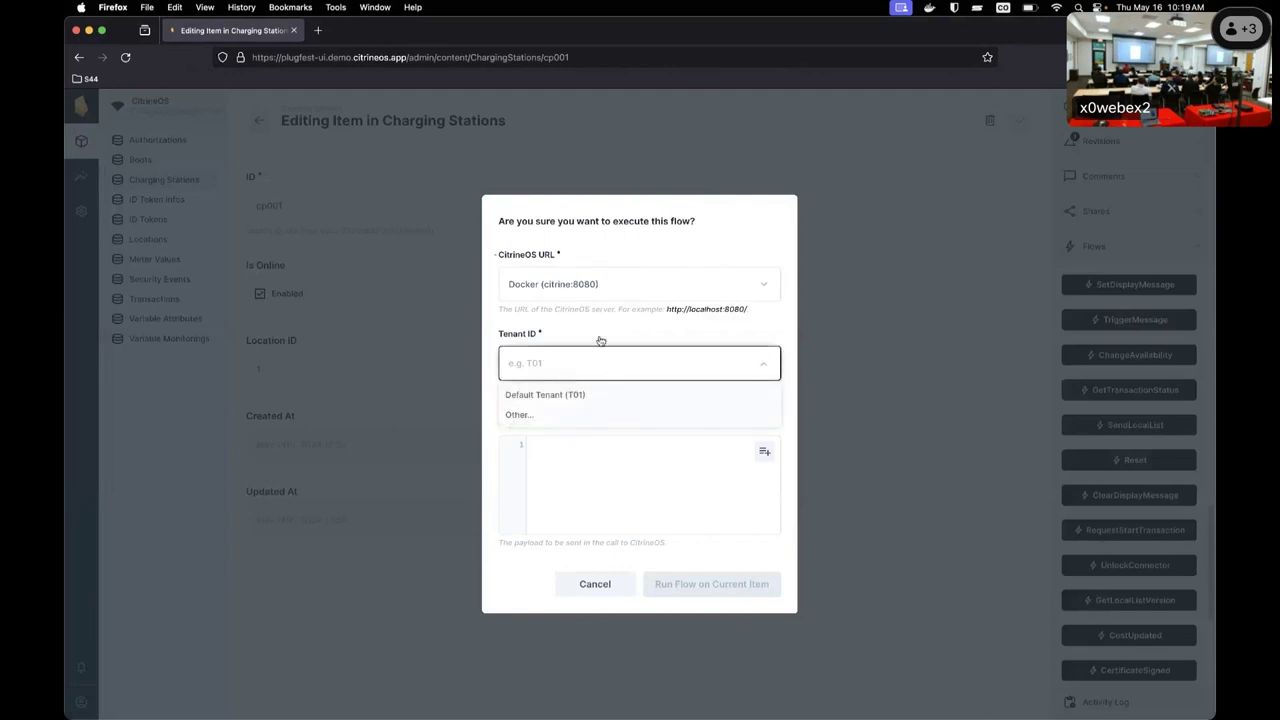
left_click(607, 394)
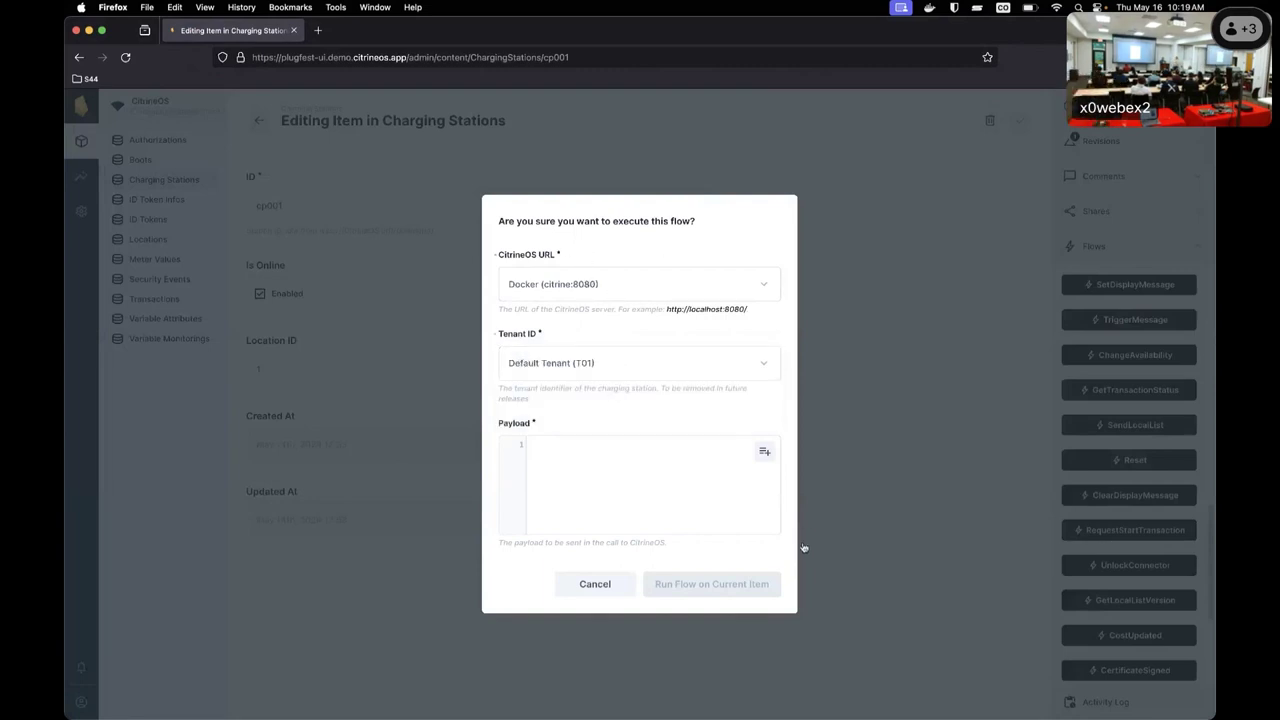
left_click(766, 454)
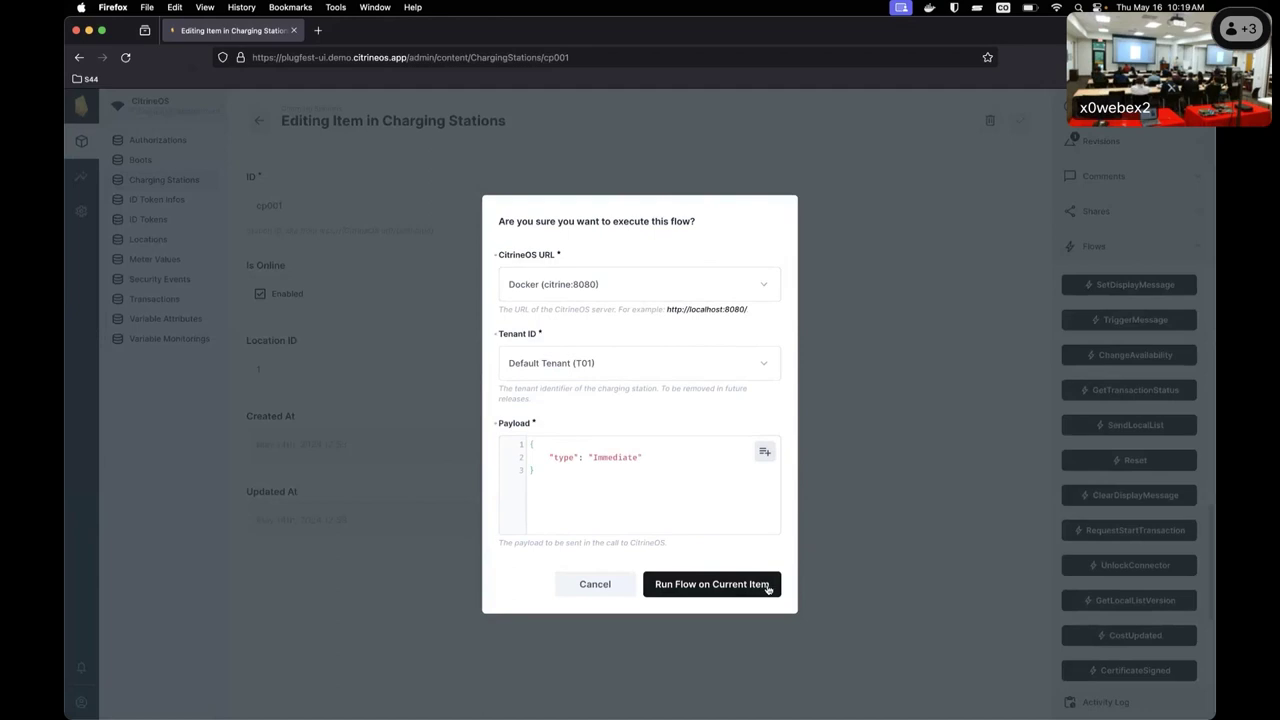
left_click(767, 588)
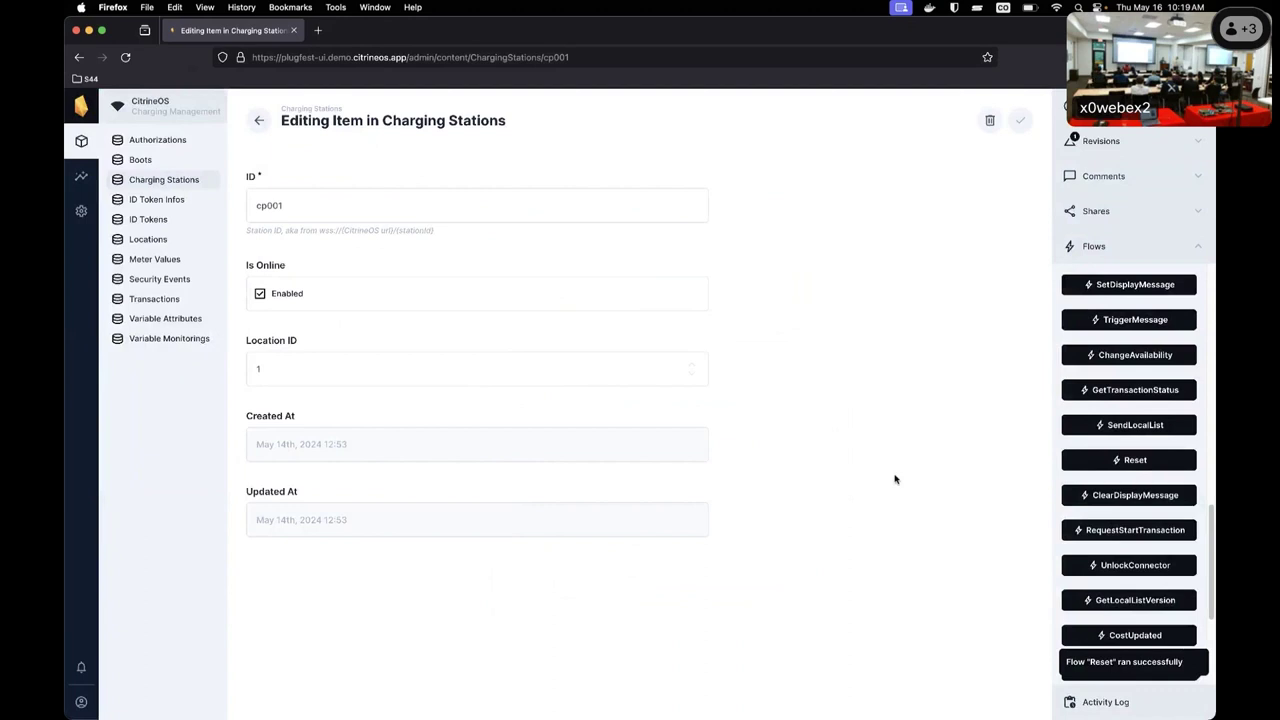
Review the everest-demo logs in Docker Desktop after the reset, repositioning the window and scrolling the output.
key("super+Tab")
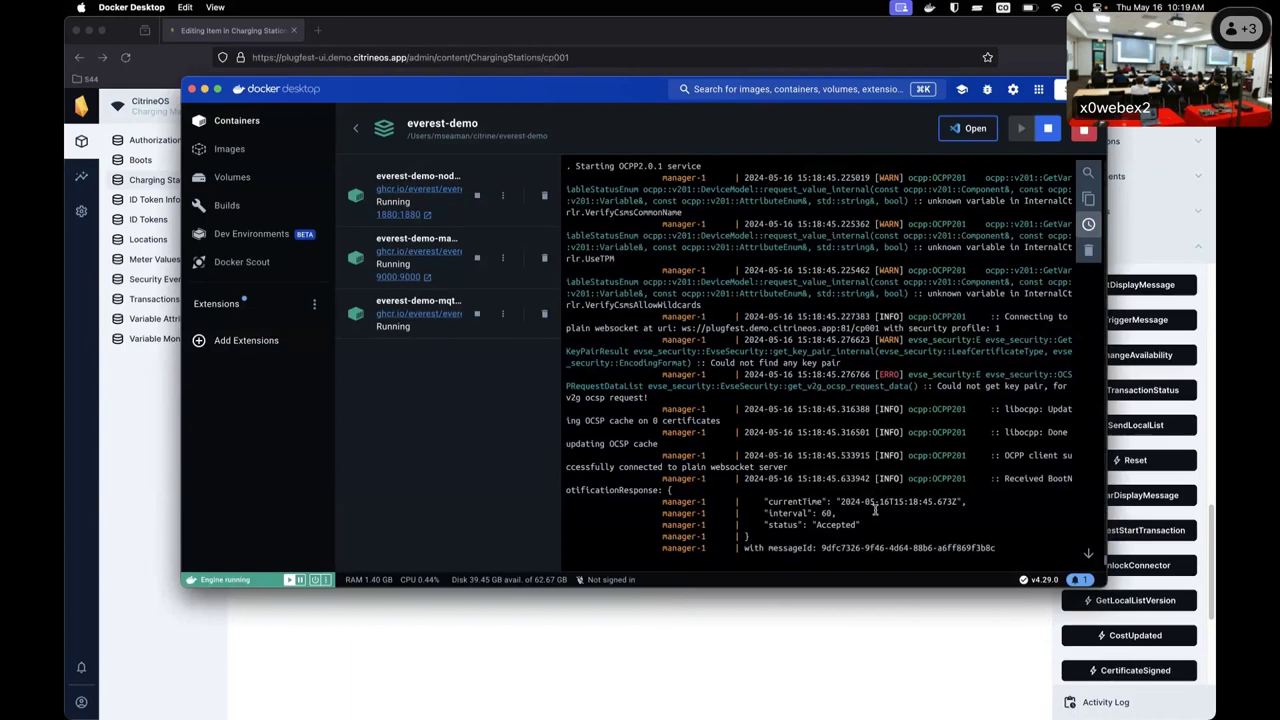
key("super+Tab")
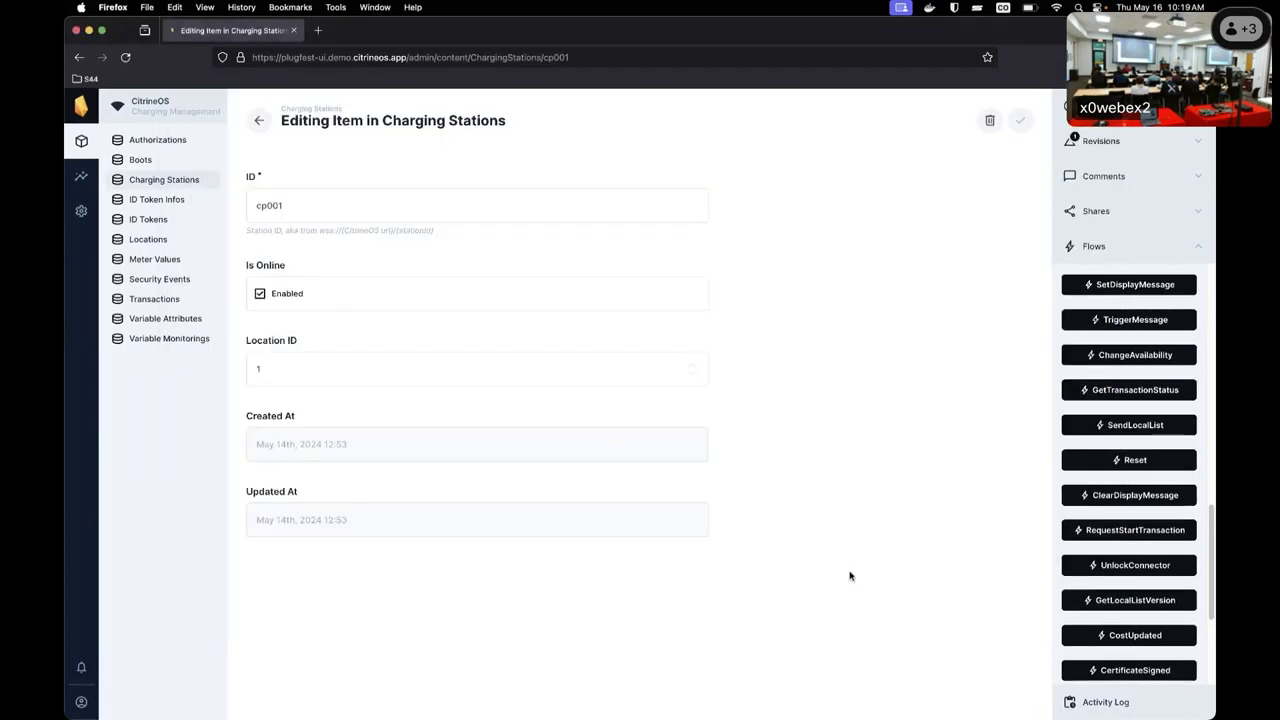
key("super+Tab")
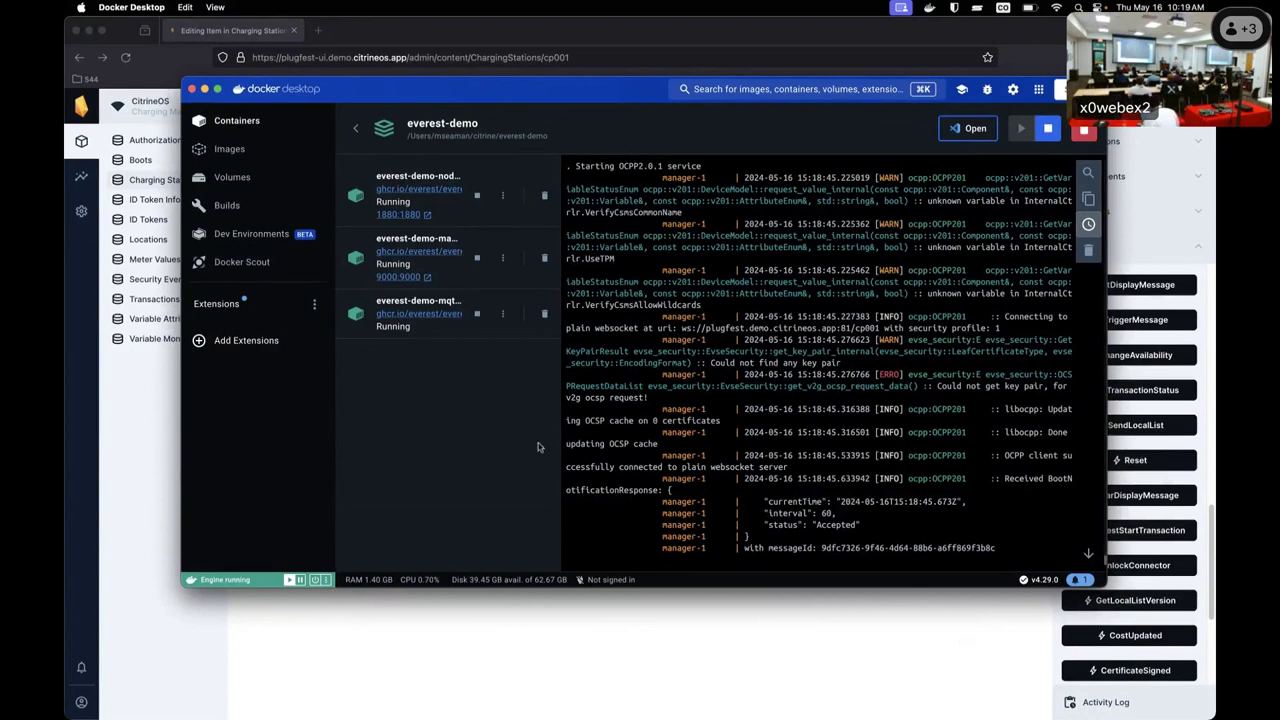
left_click(624, 56)
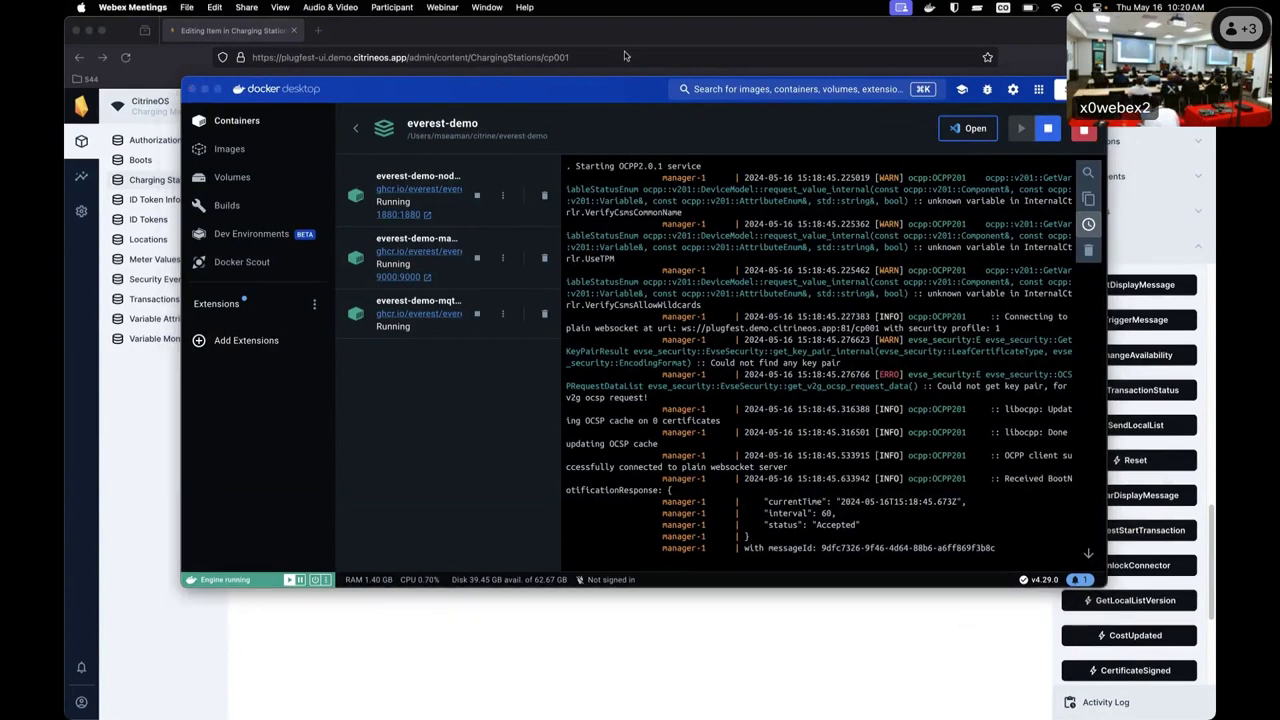
left_click_drag(583, 95, 515, 113)
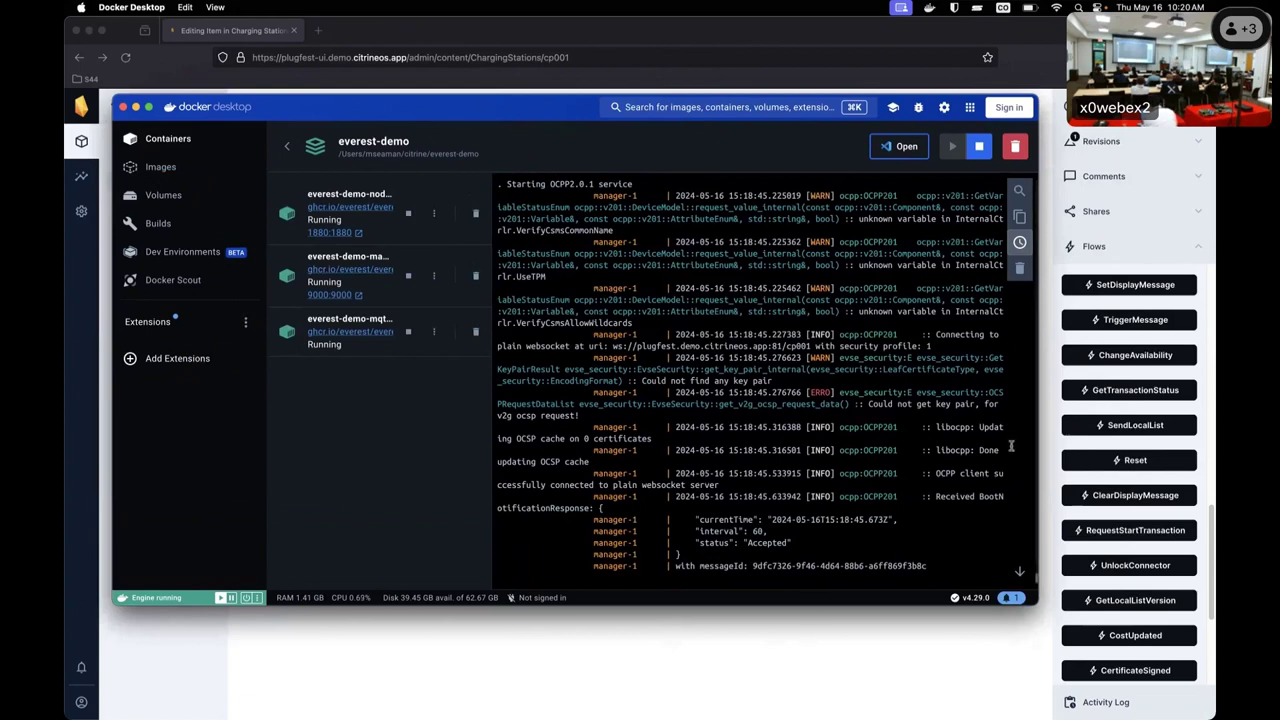
scroll(1097, 510, "down", 1)
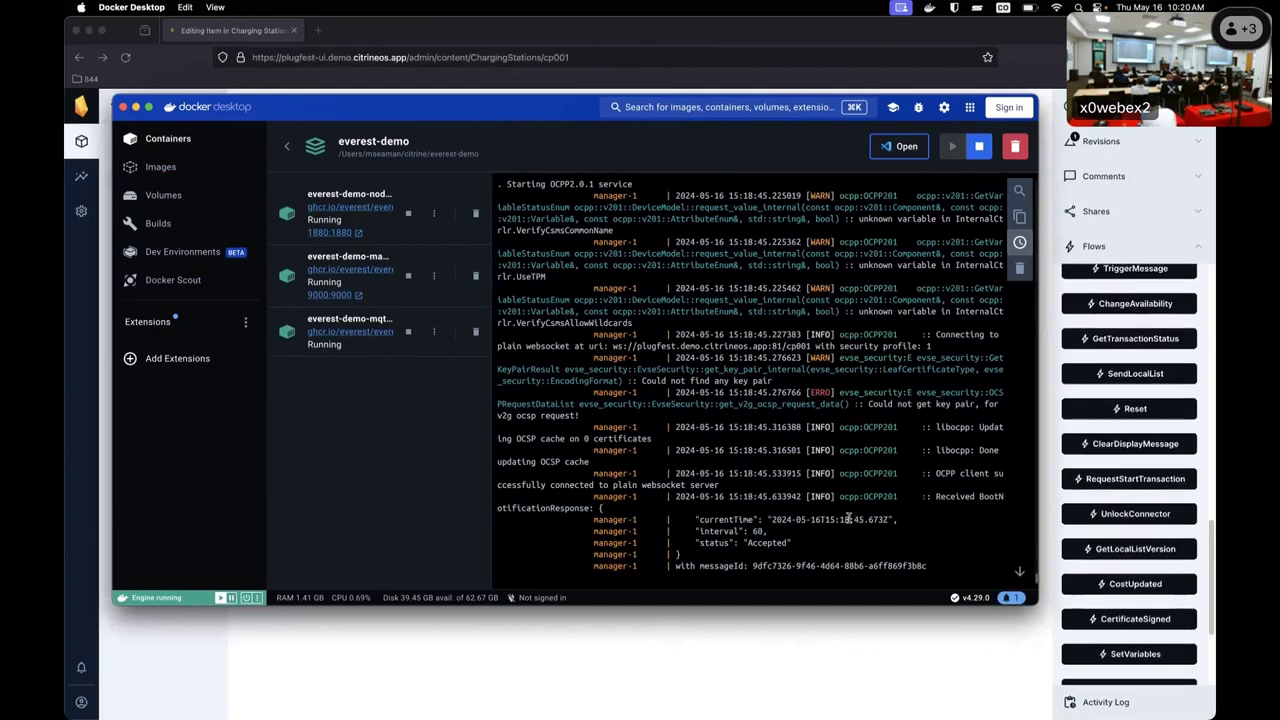
left_click(780, 611)
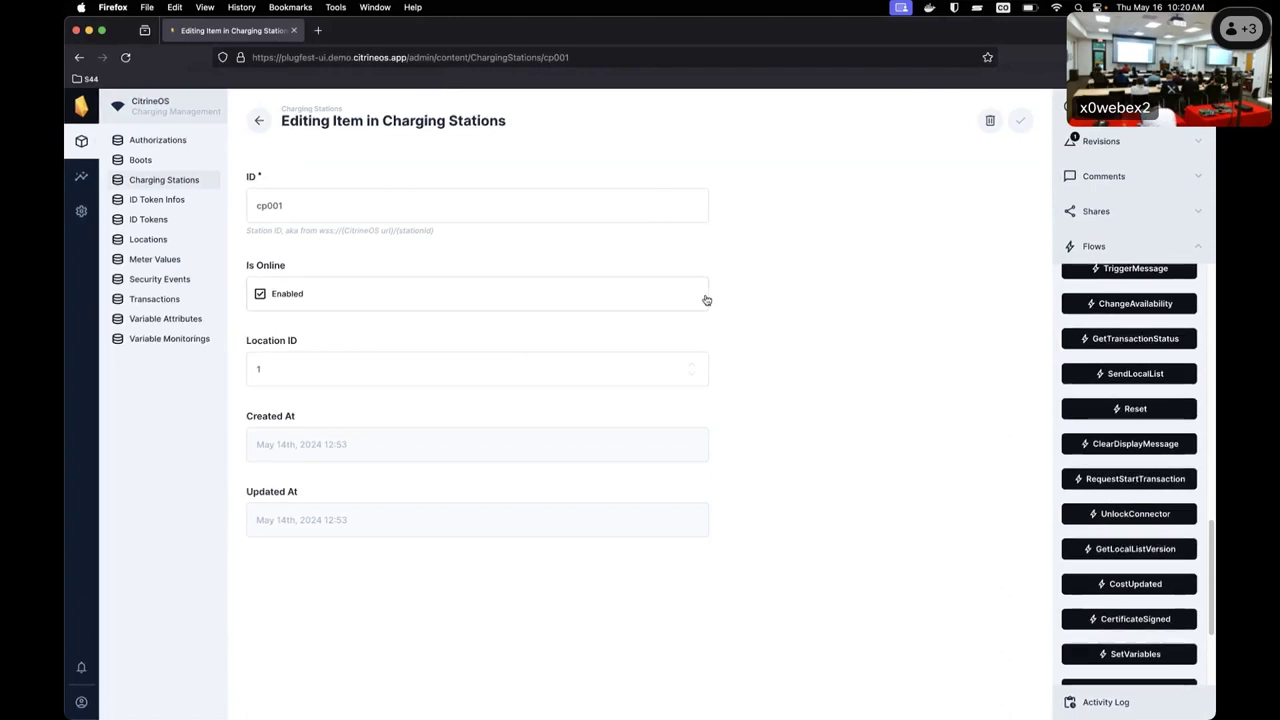
Start the server stack and expand it so all five containers show as running.
key("super+Tab")
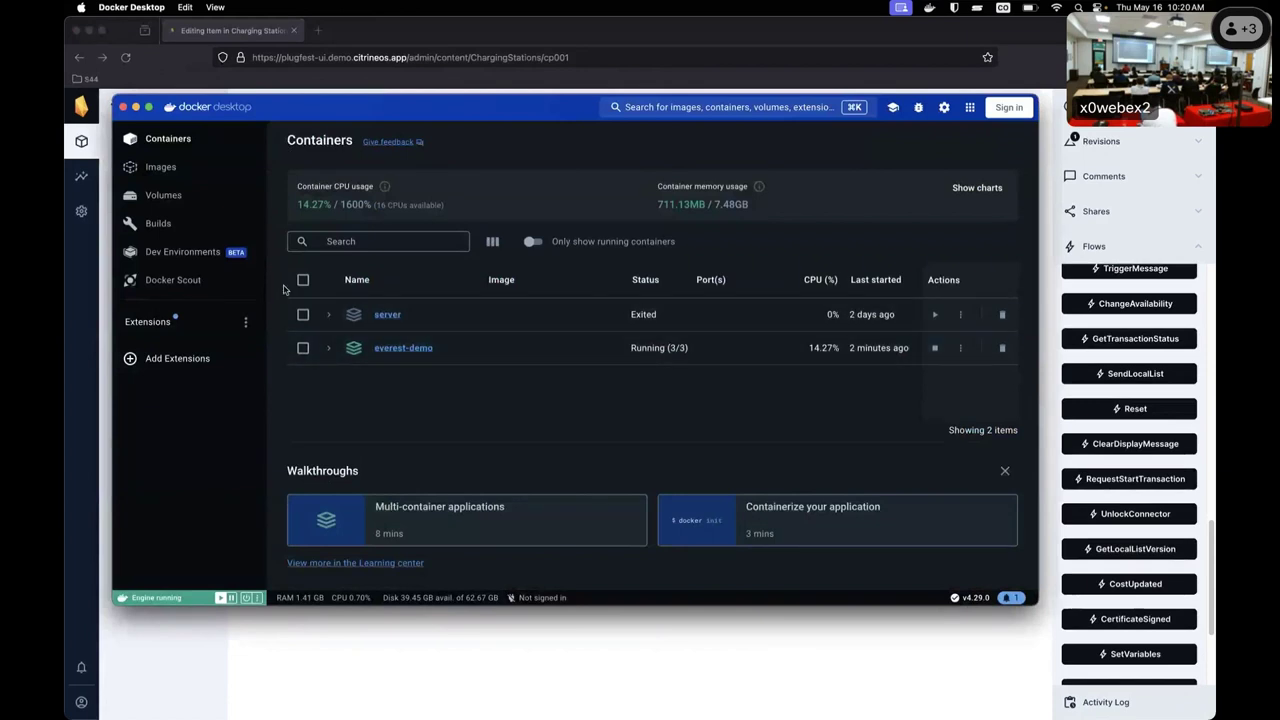
left_click(935, 316)
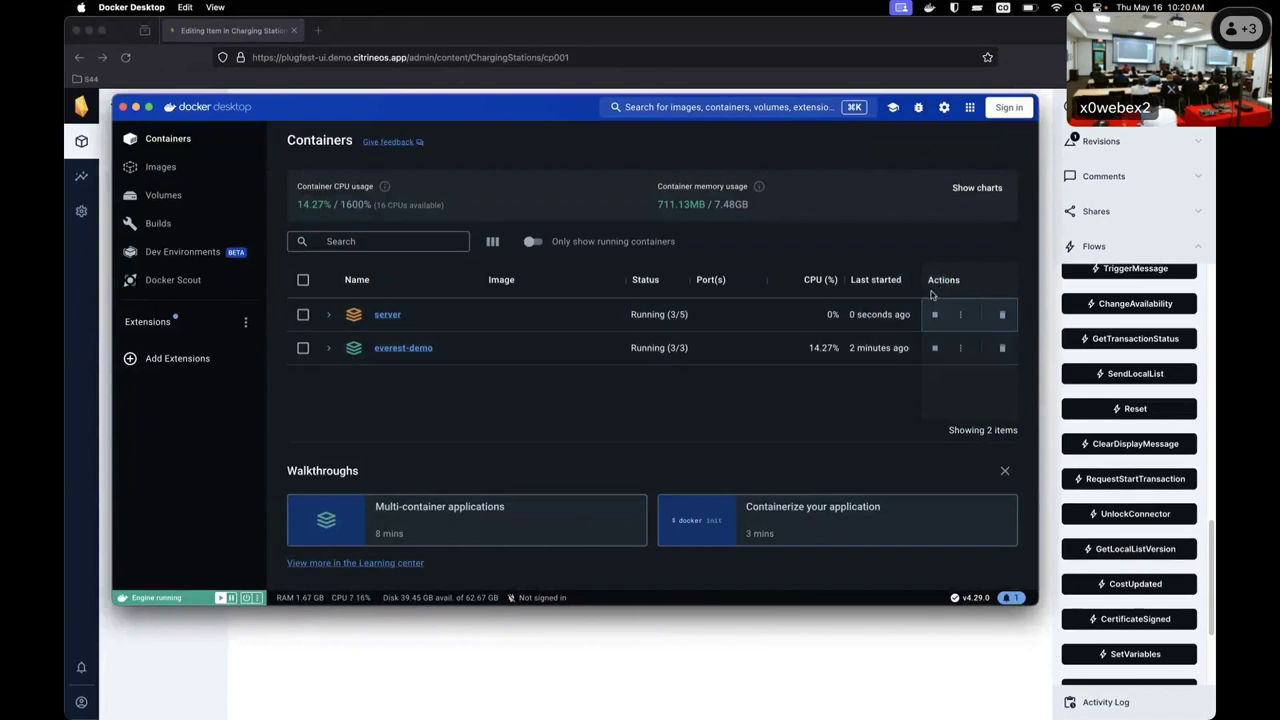
left_click(330, 316)
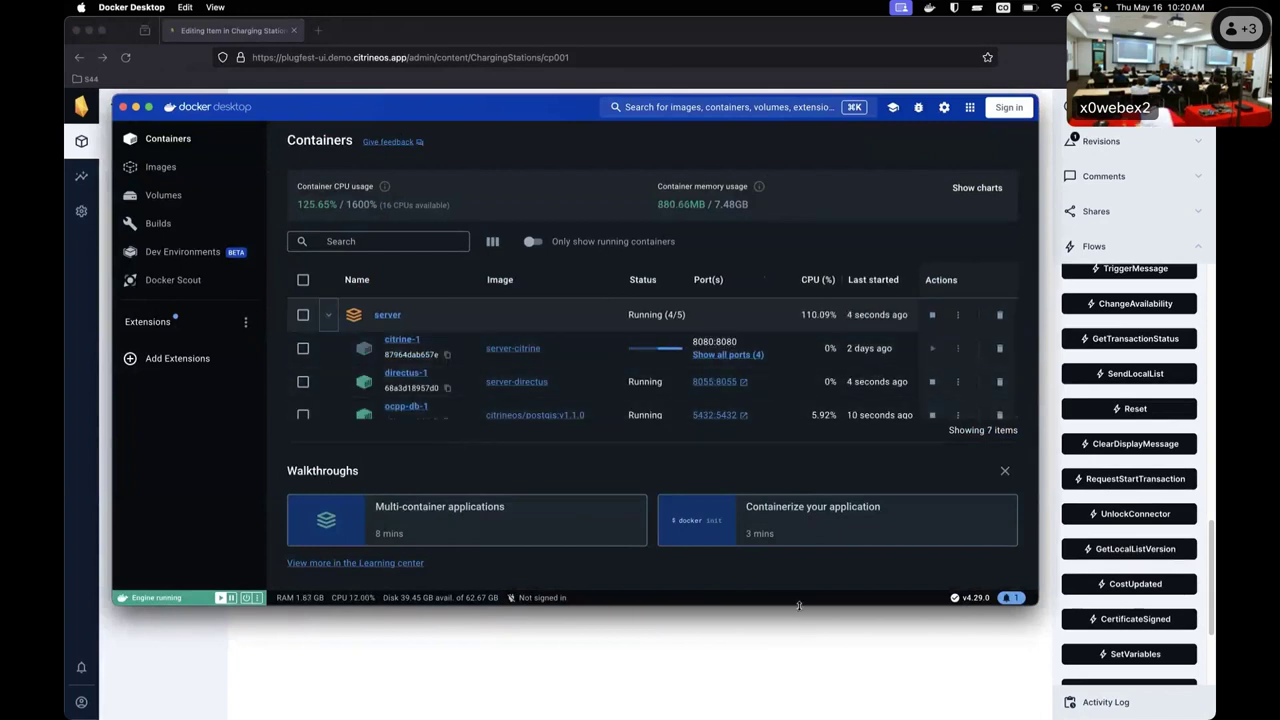
left_click_drag(799, 605, 799, 695)
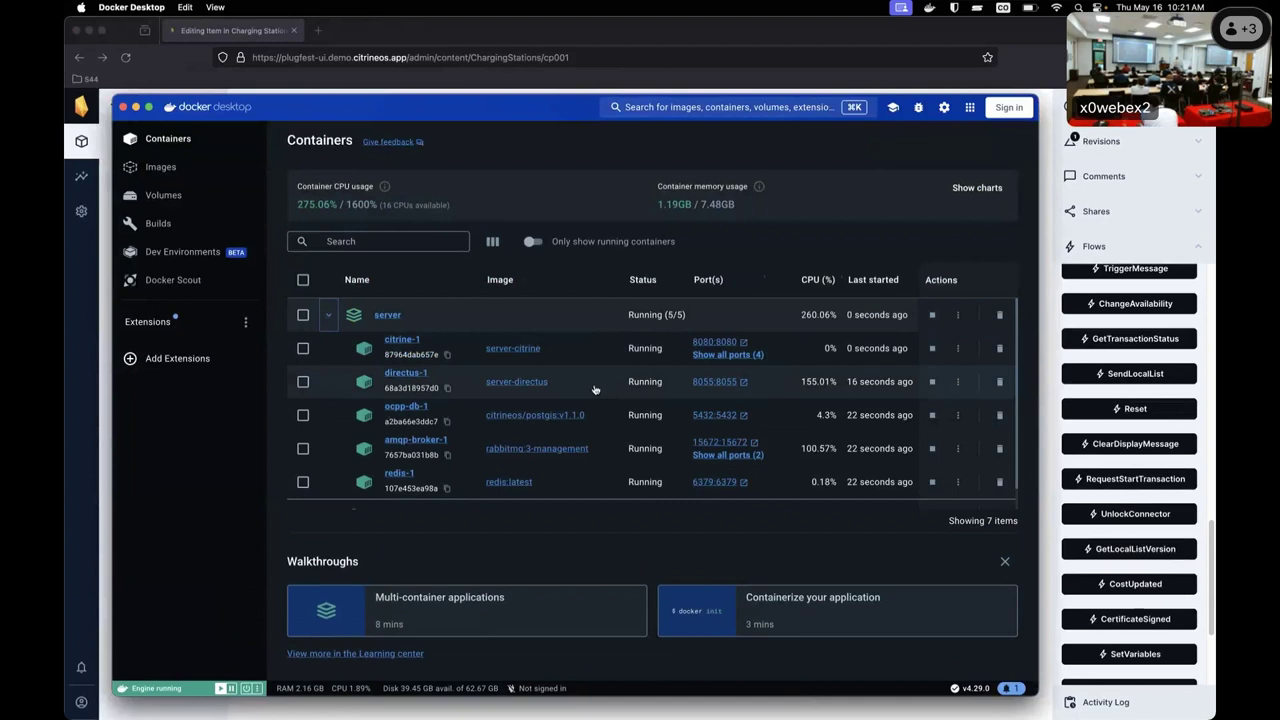
Open the localhost:8055 admin and fill Email with the saved admin username from Bitwarden.
left_click(731, 385)
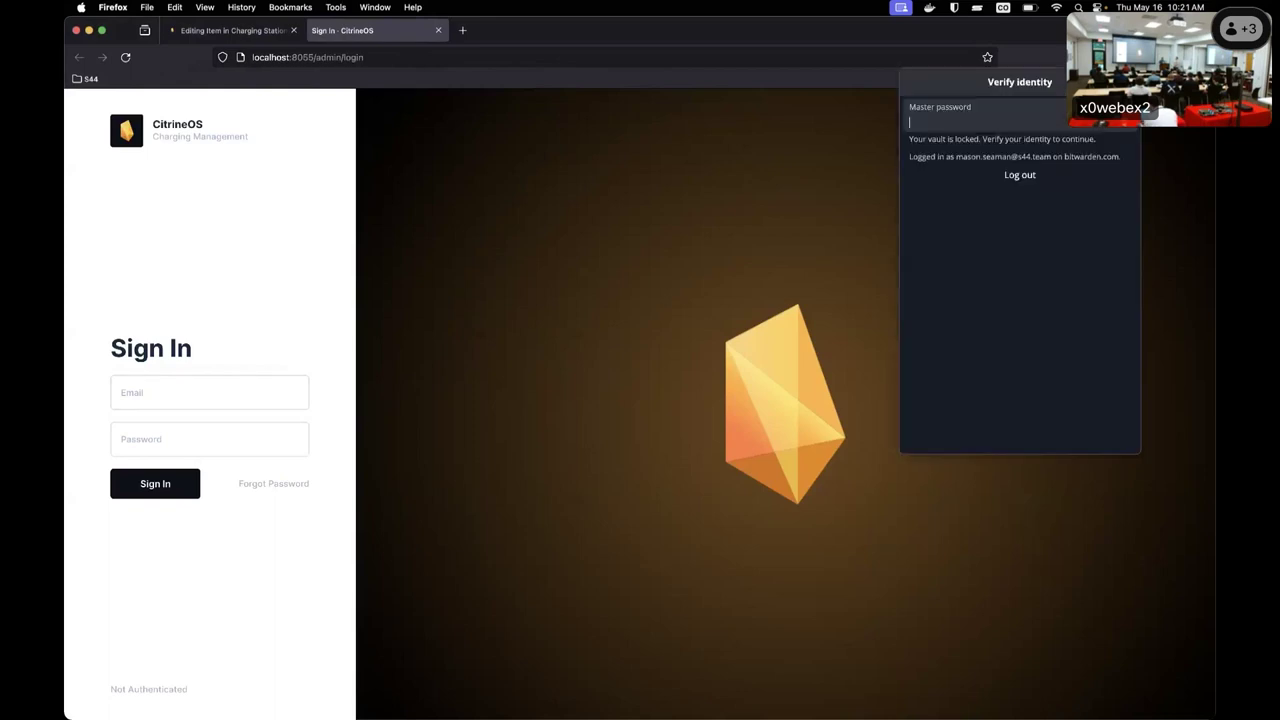
type("•••")
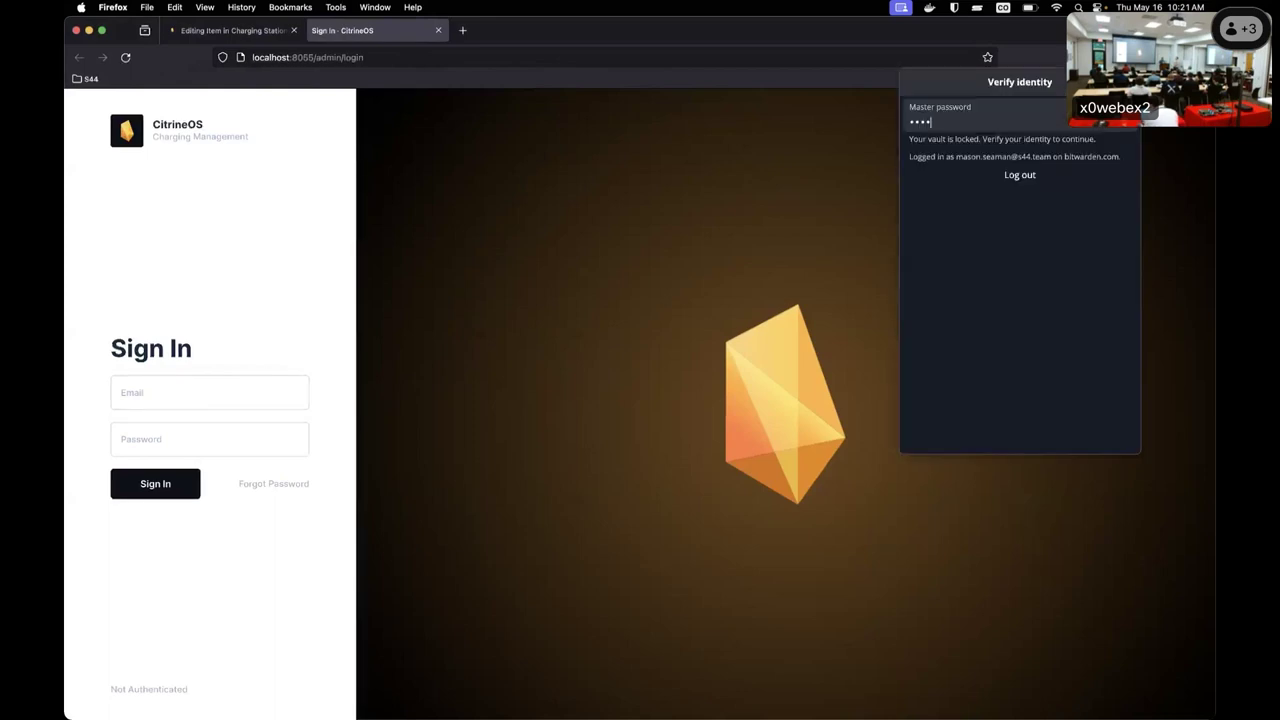
type("•••••••••••")
key("Return")
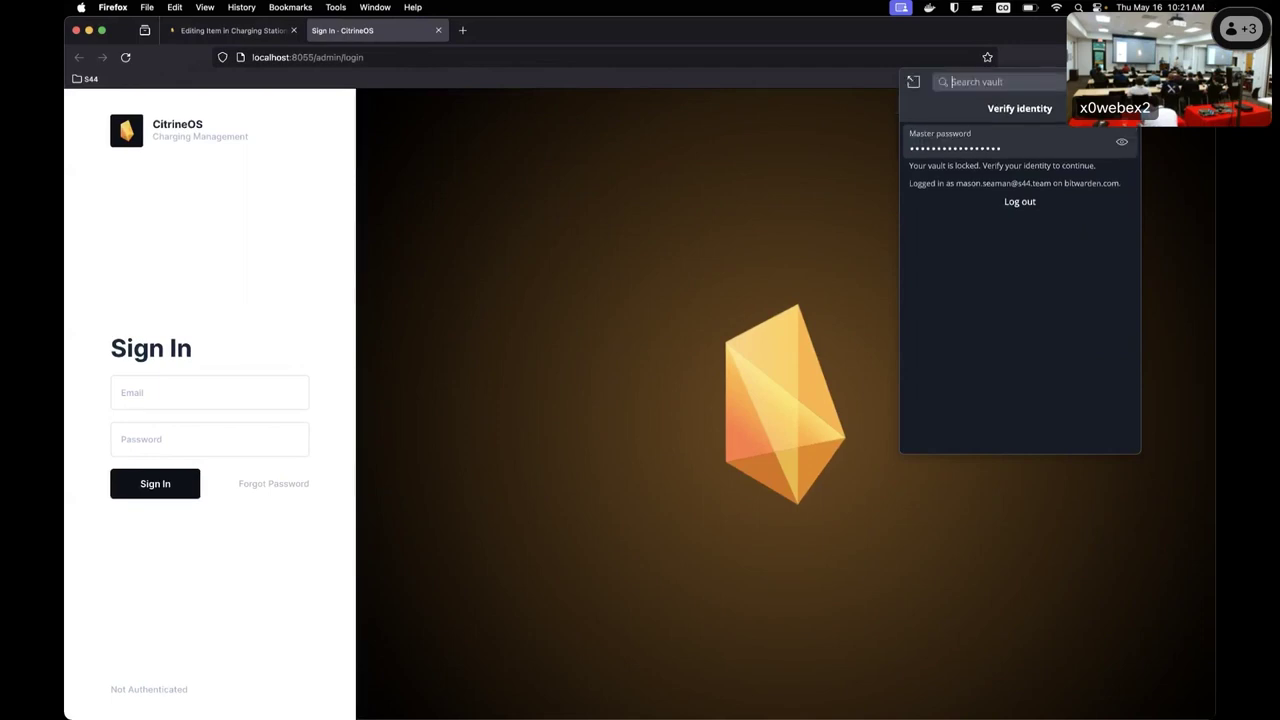
type("citrine")
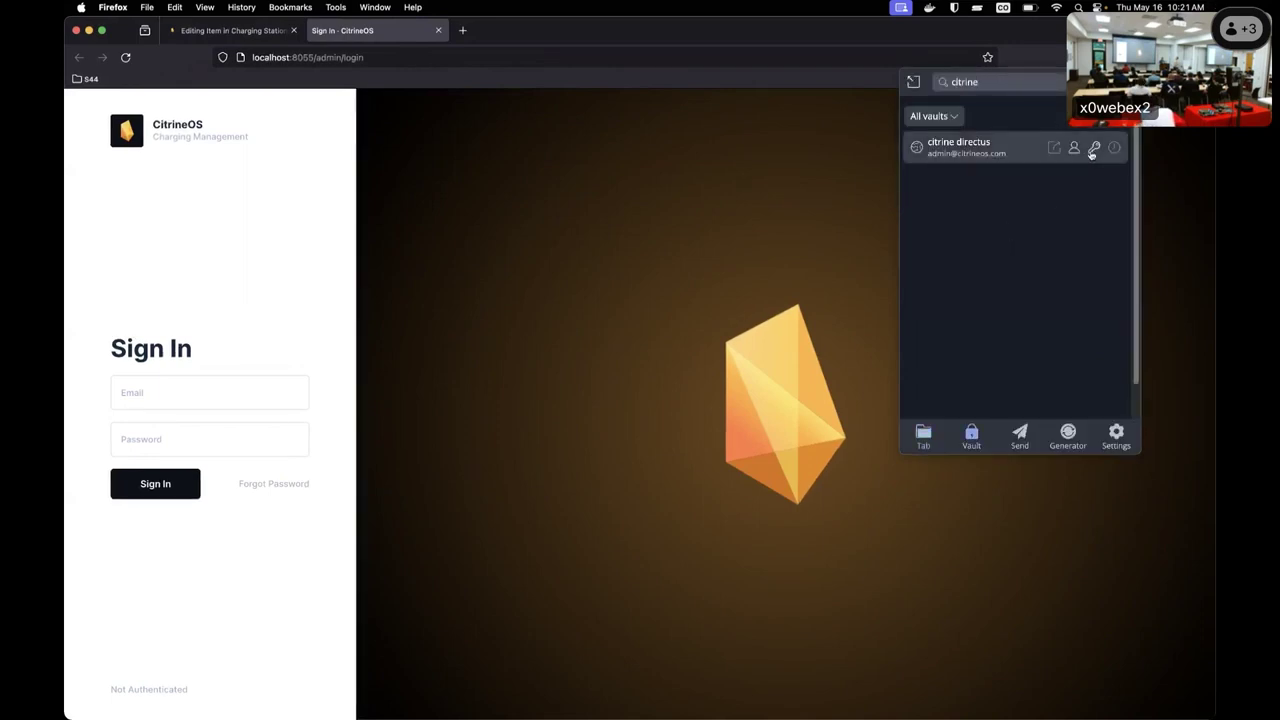
left_click(1074, 148)
left_click(192, 412)
left_click(208, 395)
key("super+v")
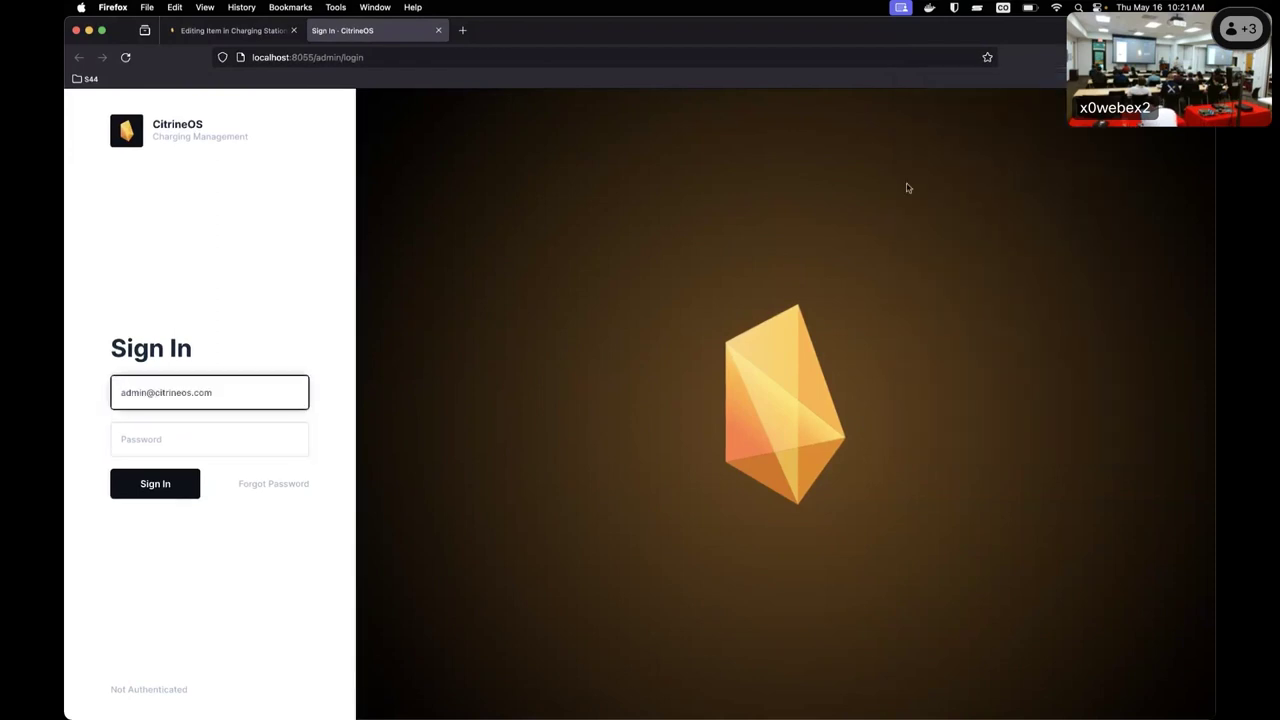
Fill in the saved admin password from Bitwarden and sign in.
key("super+shift+y")
type("citr")
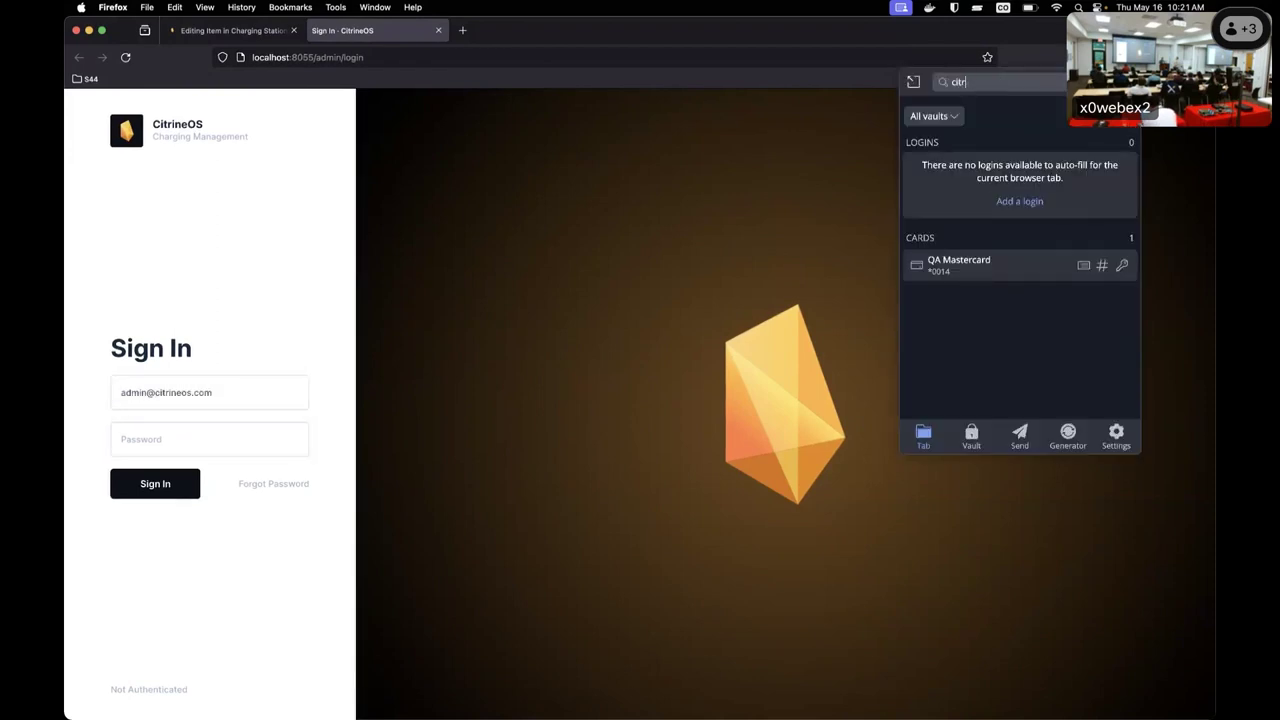
type("ine")
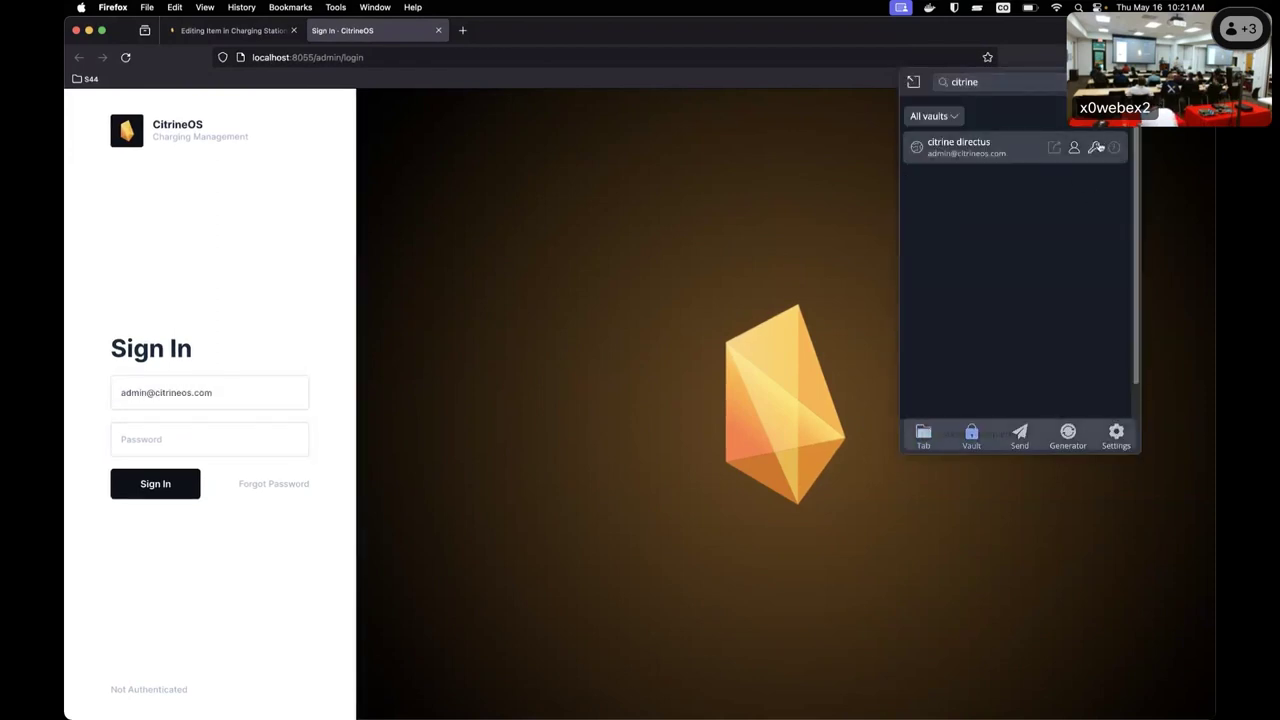
left_click(1096, 147)
left_click(266, 436)
key("super+v")
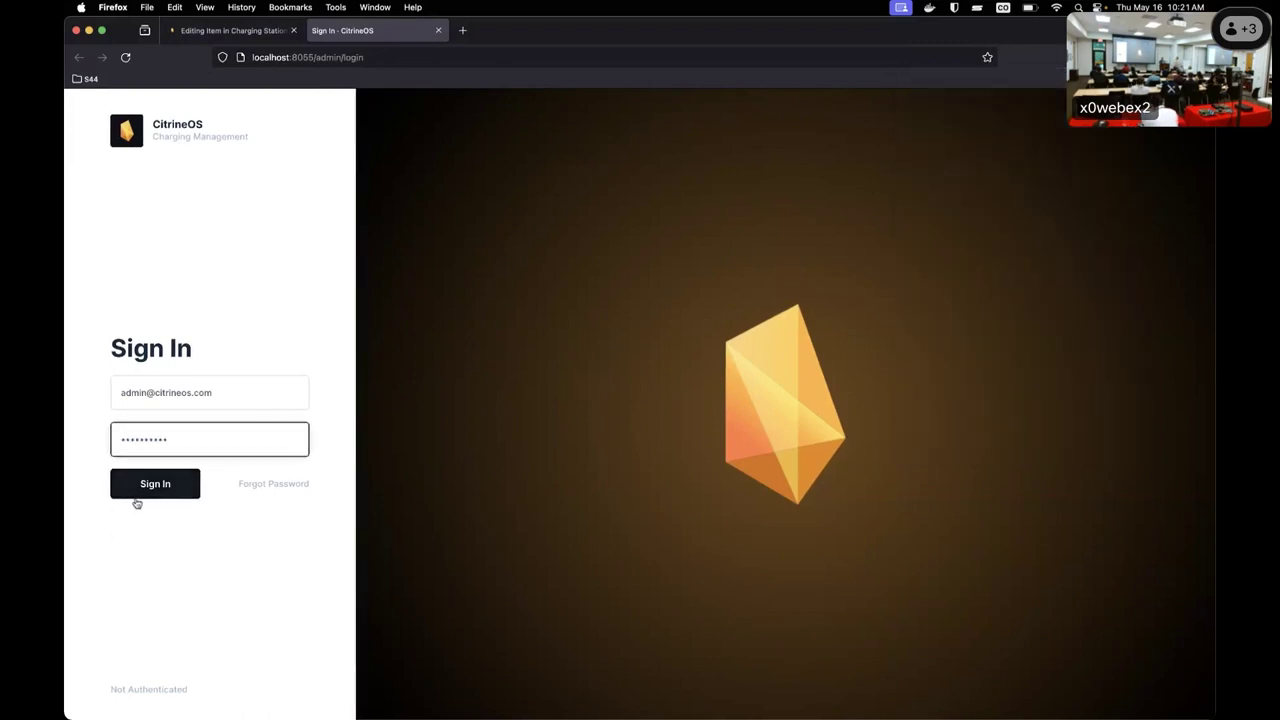
left_click(137, 499)
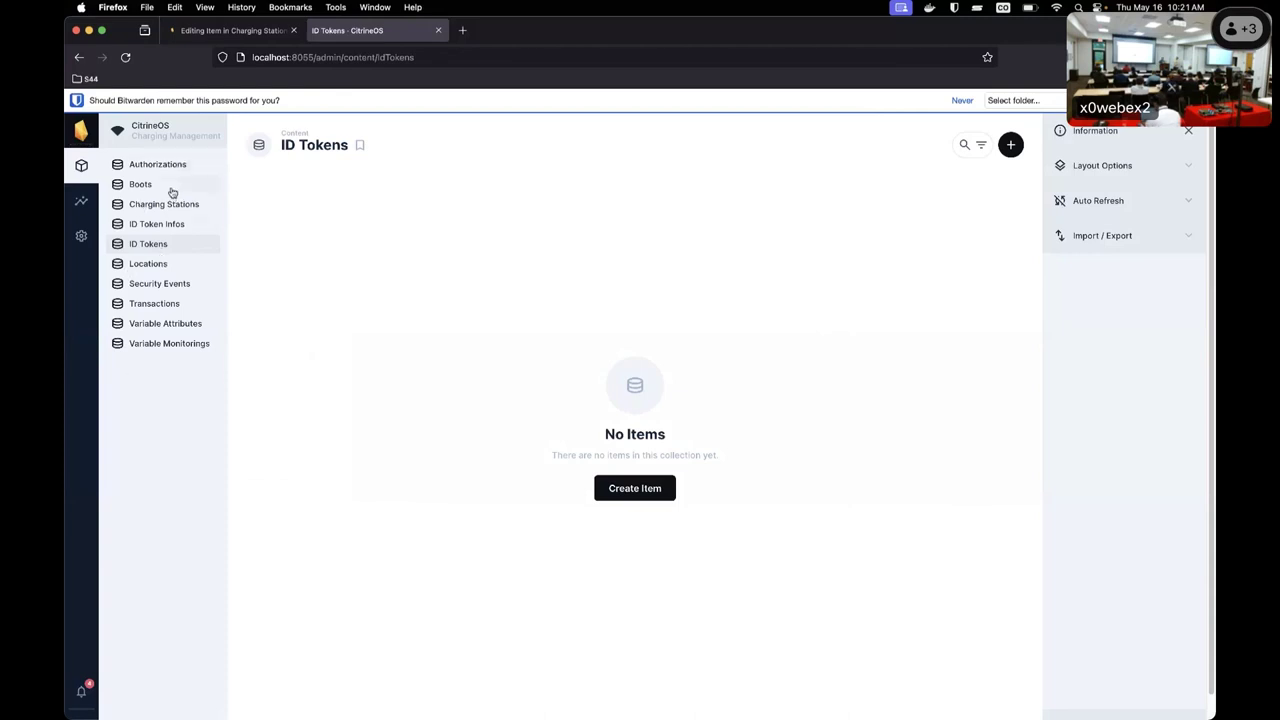
Open Locations and look through the blank new-location form's ID, Name and Coordinates fields.
left_click(160, 265)
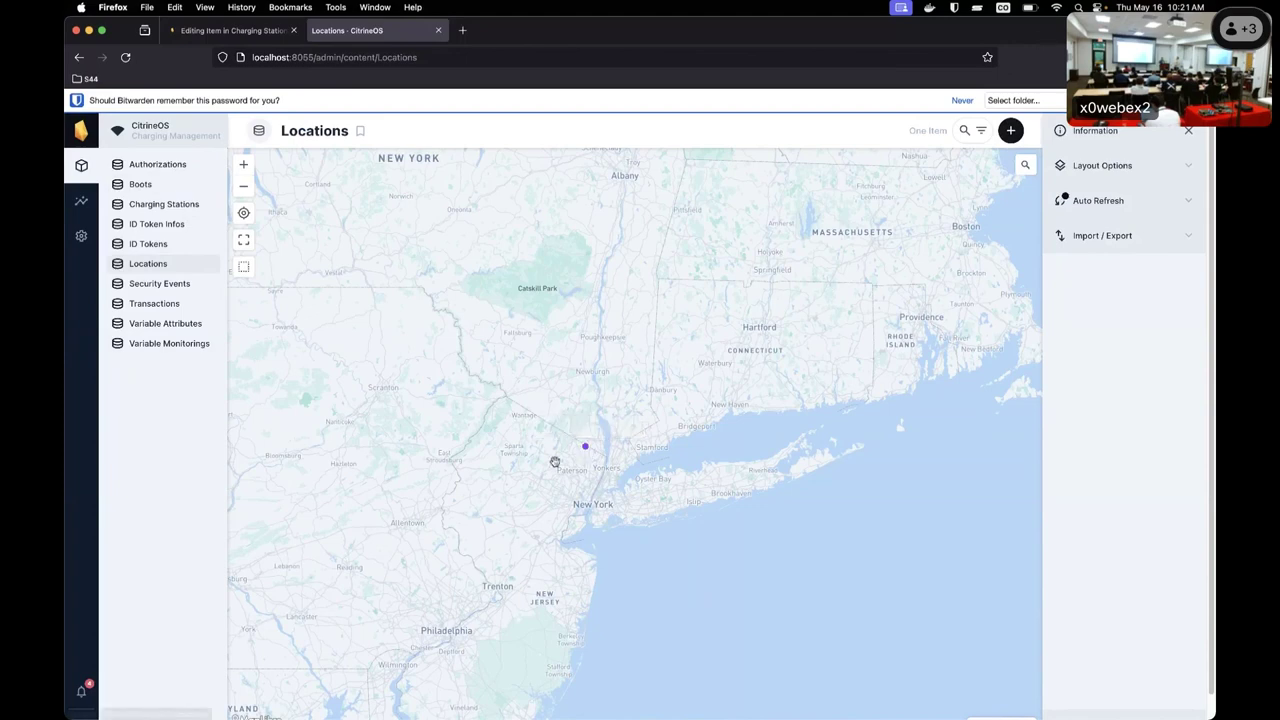
left_click(1011, 132)
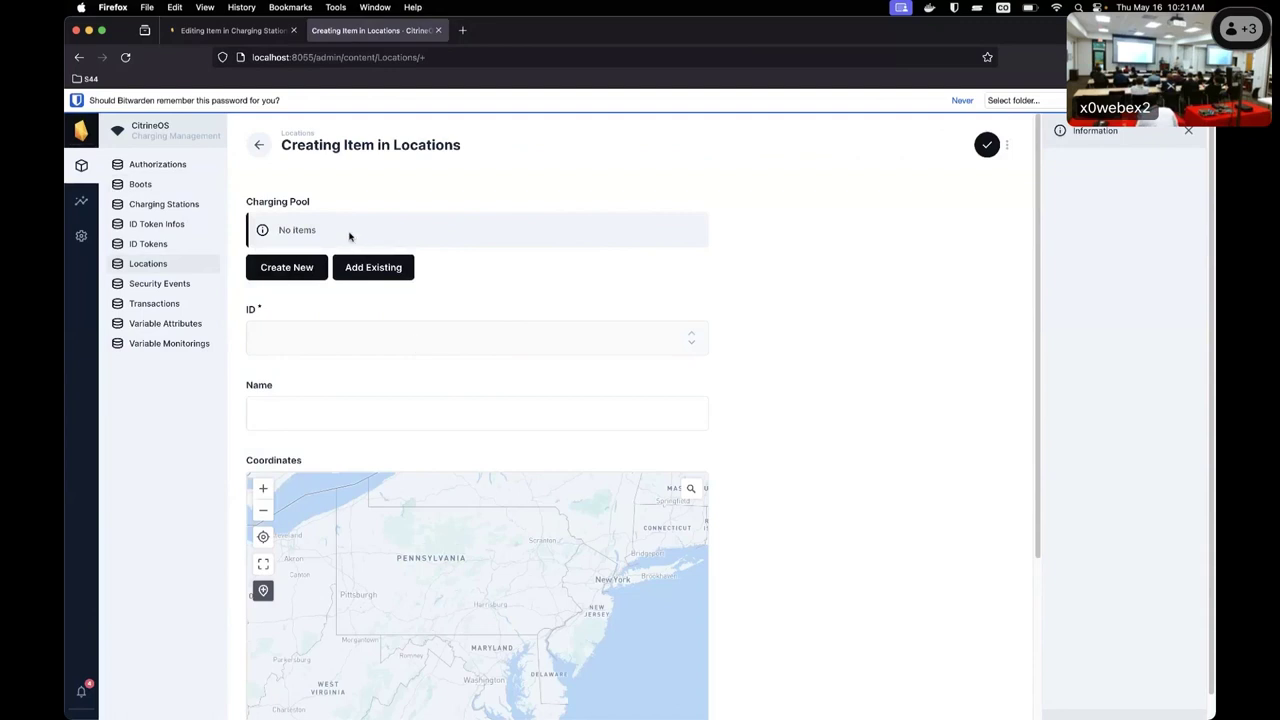
scroll(400, 371, "down", 1)
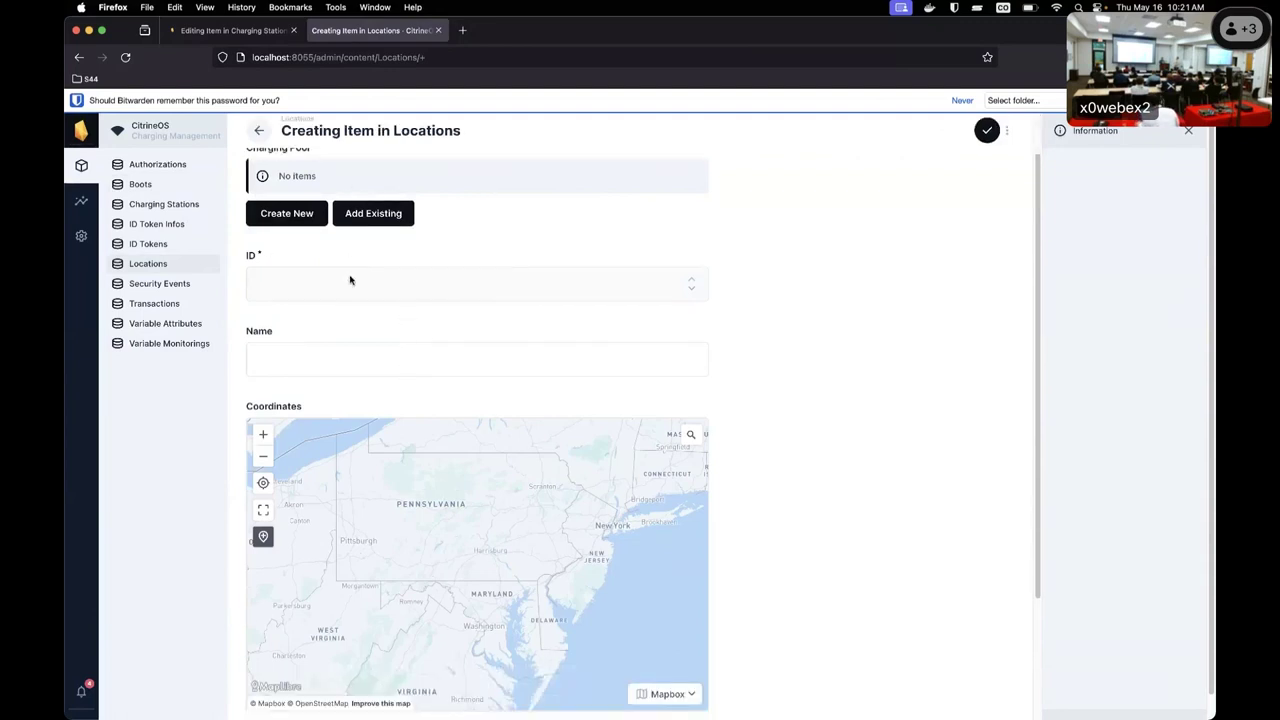
scroll(557, 326, "down", 3)
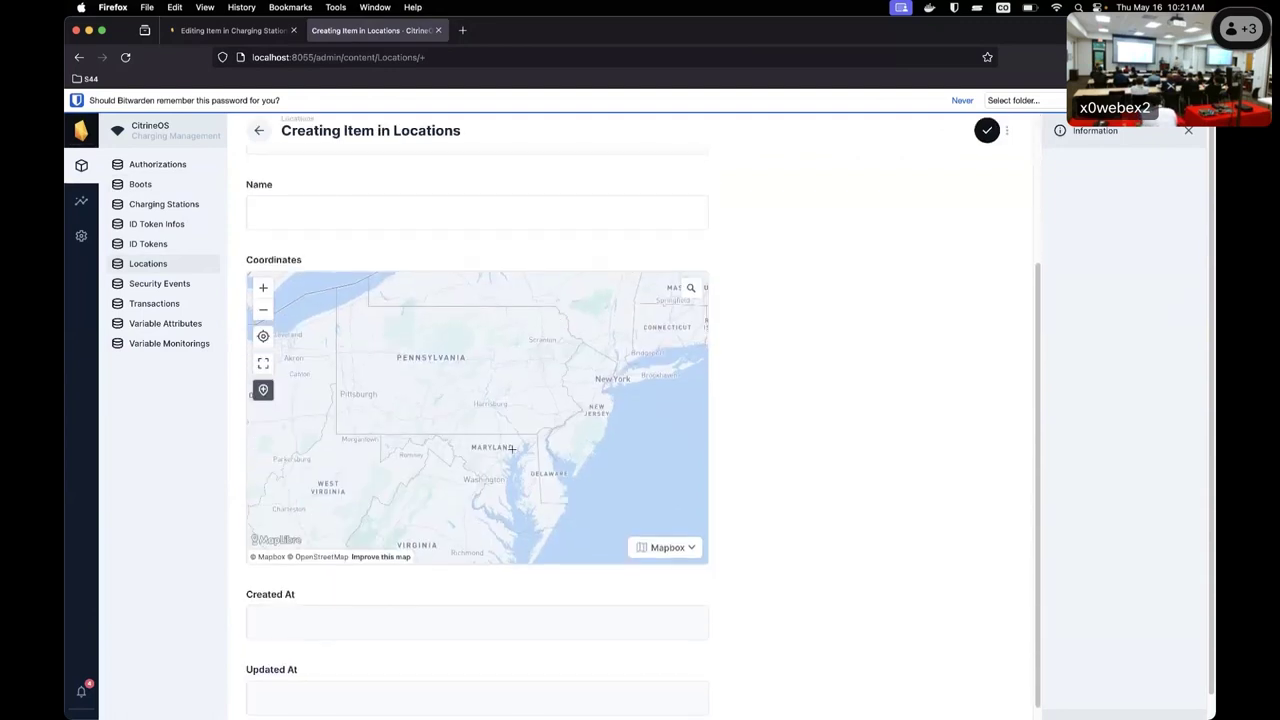
scroll(511, 449, "down", 3)
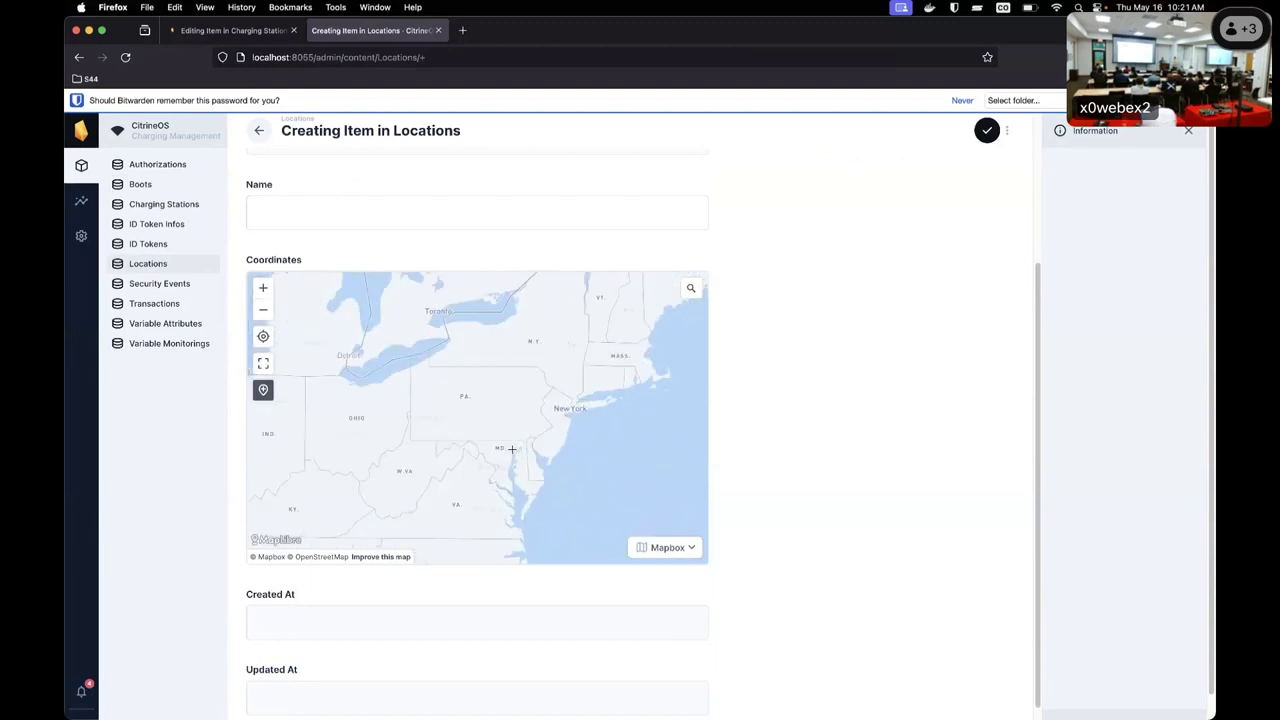
Begin a new charging station with ID 'cp0', discard it, and return to the Locations map.
left_click(135, 205)
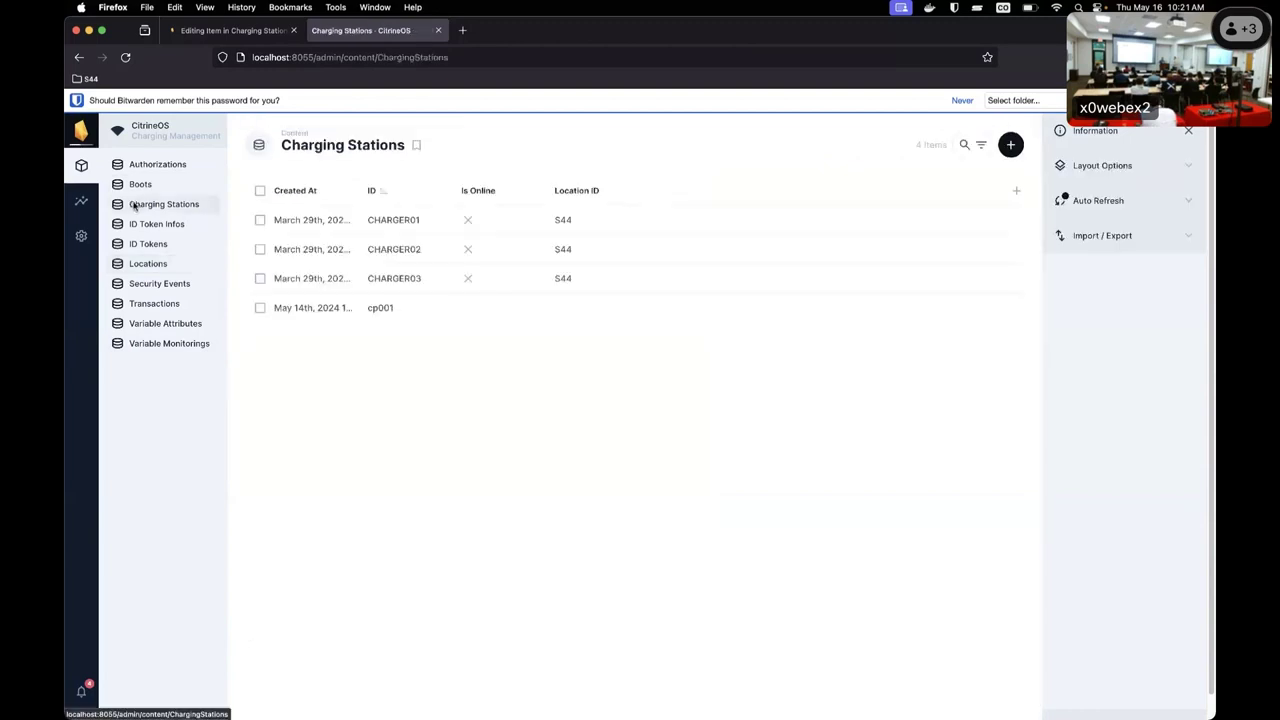
left_click(1006, 145)
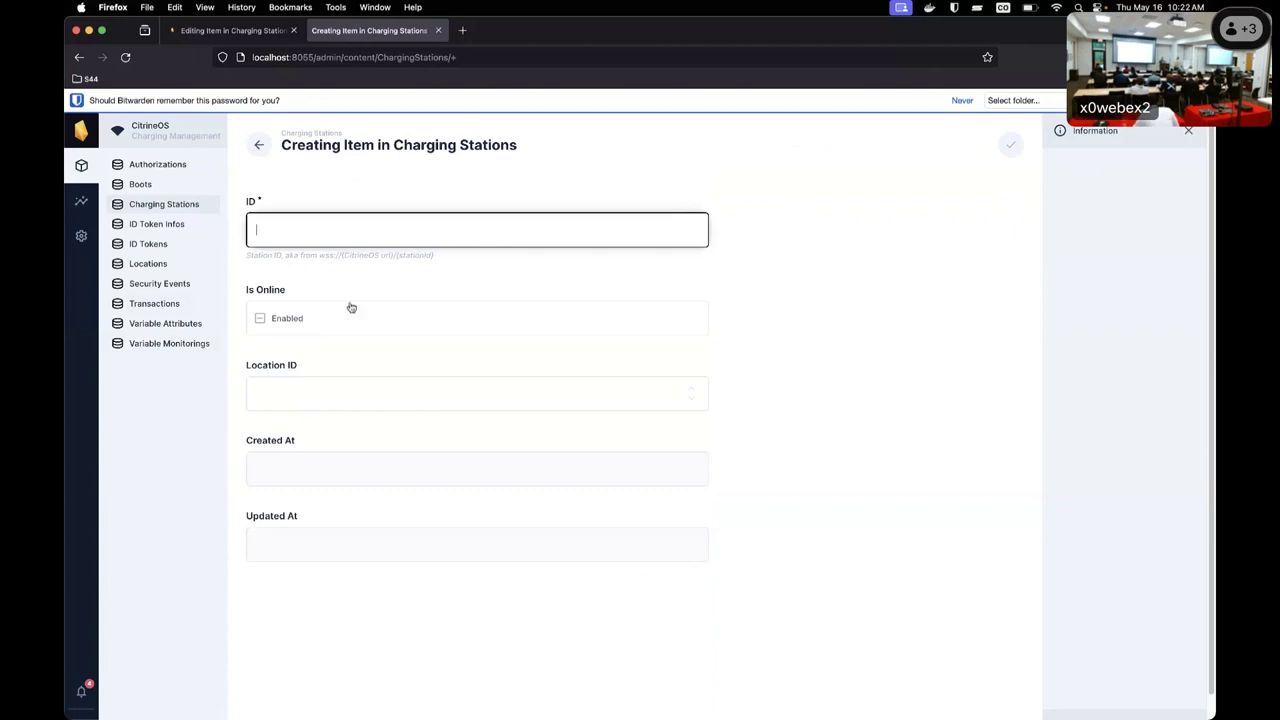
type("cp001")
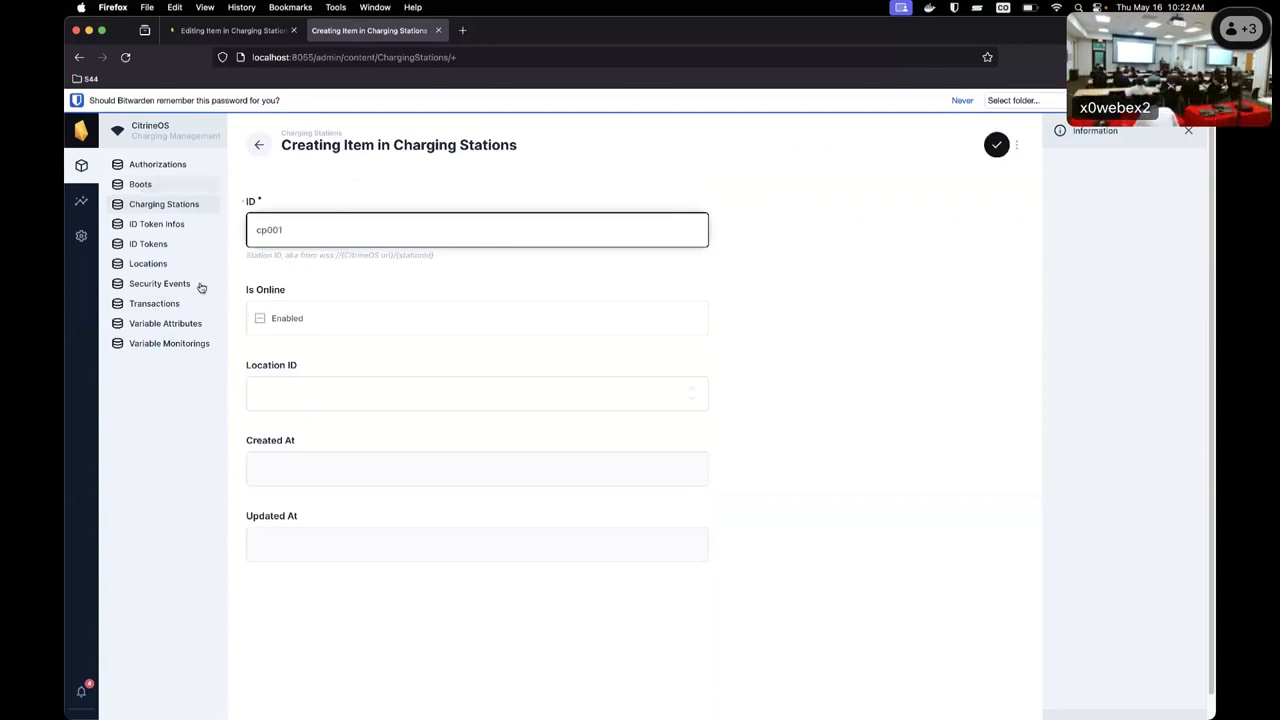
left_click(409, 402)
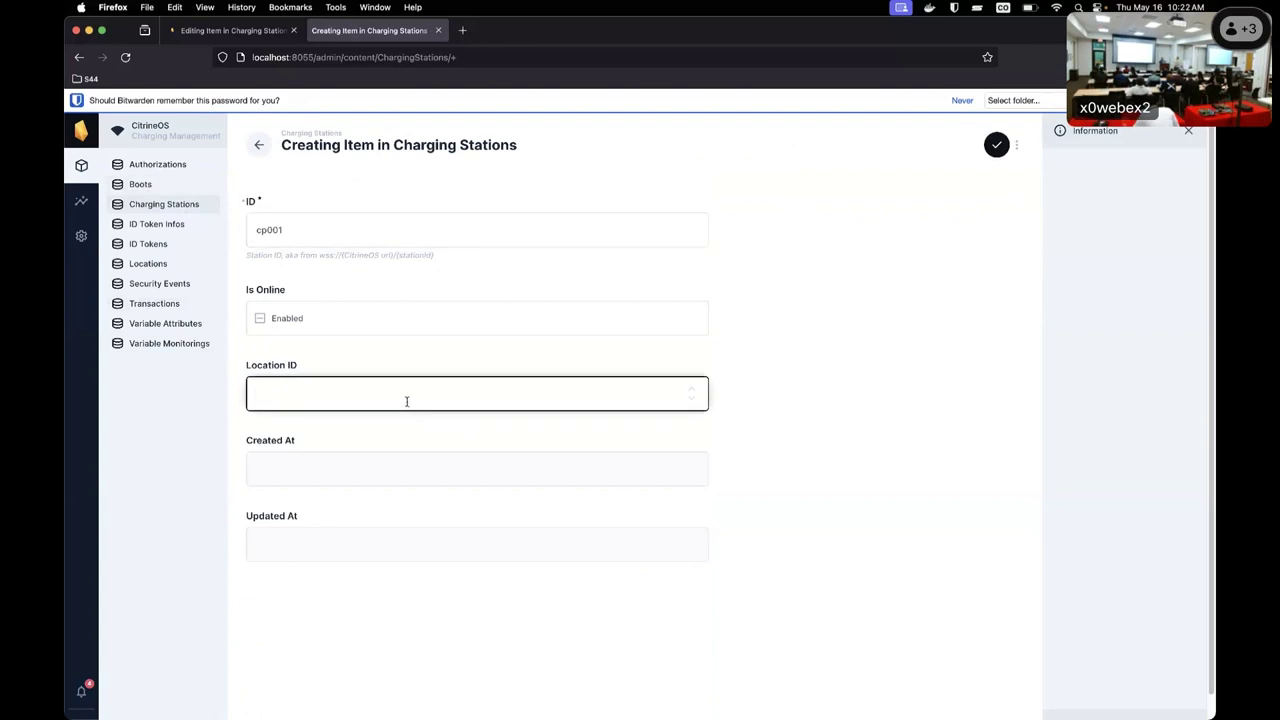
left_click(260, 147)
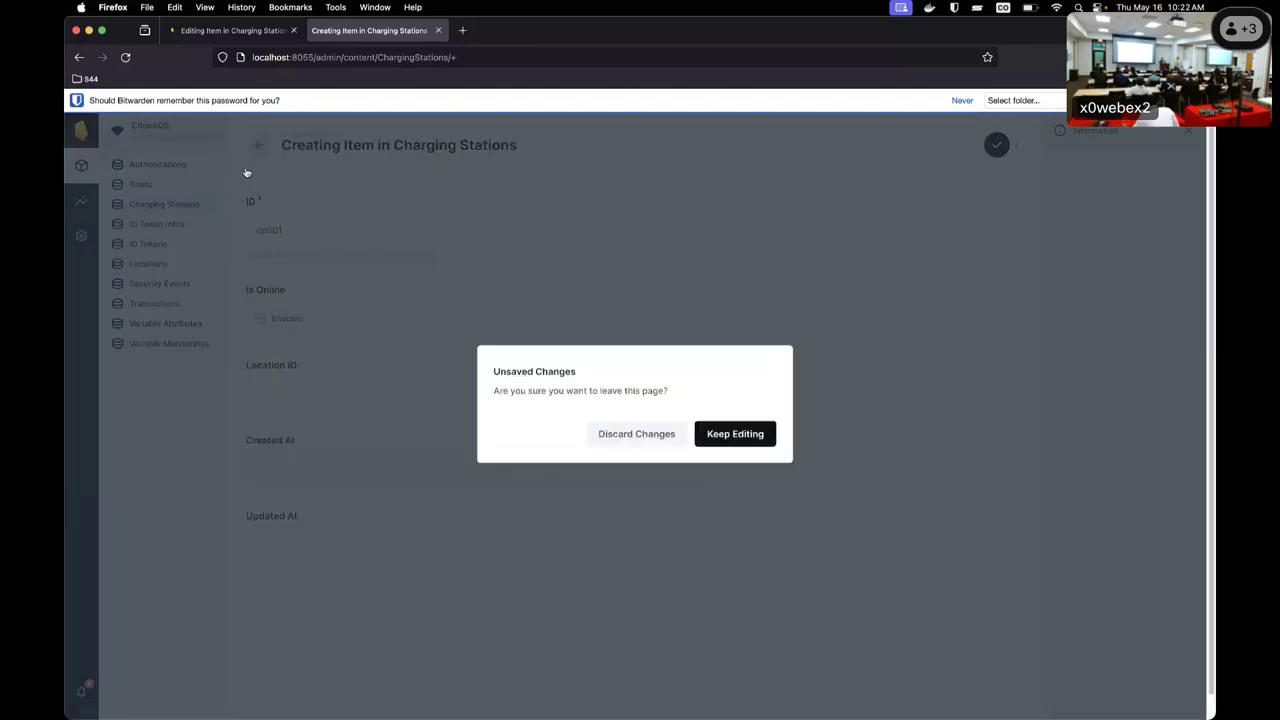
left_click(648, 437)
left_click(150, 264)
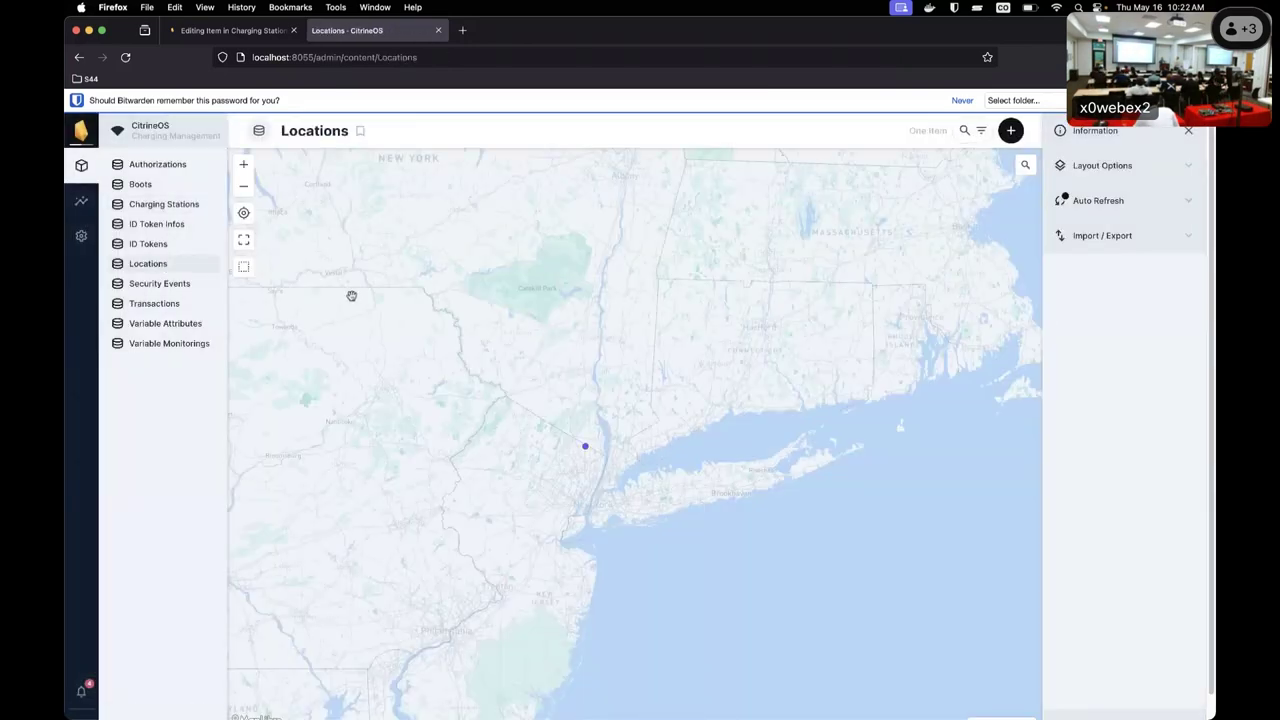
Add the existing station cp001 to location S44's charging pool.
left_click(585, 447)
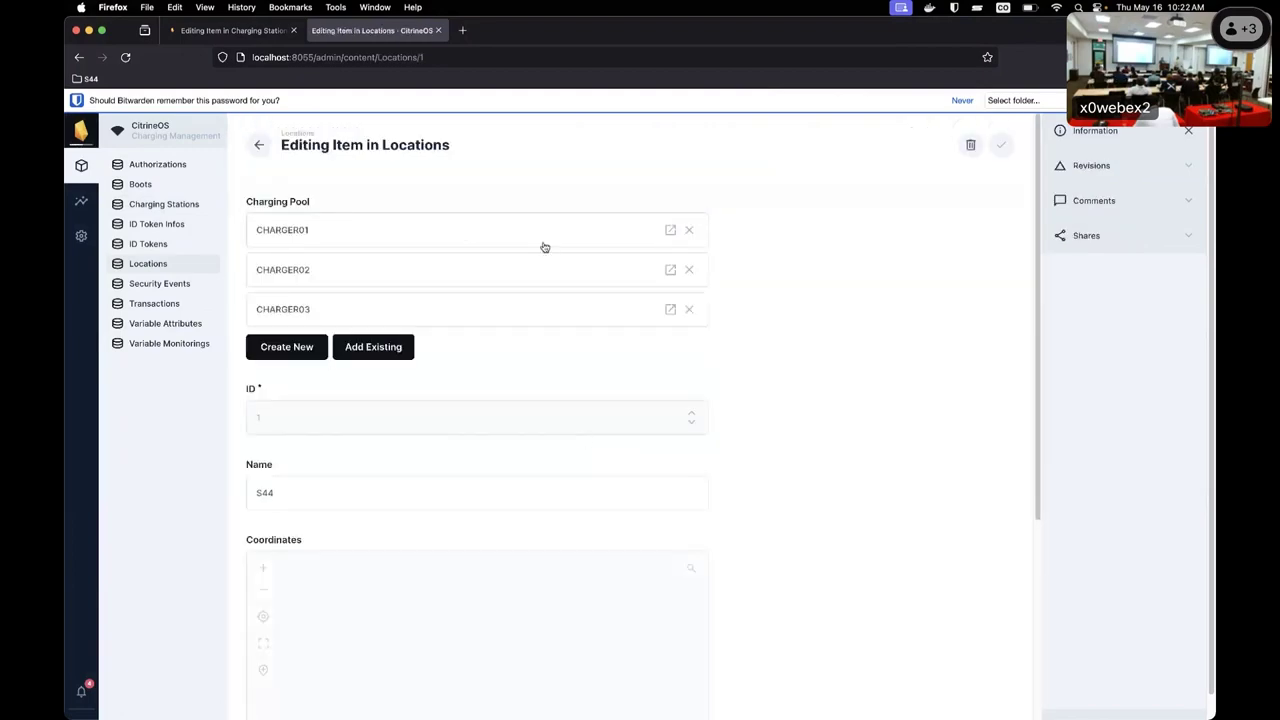
left_click(360, 349)
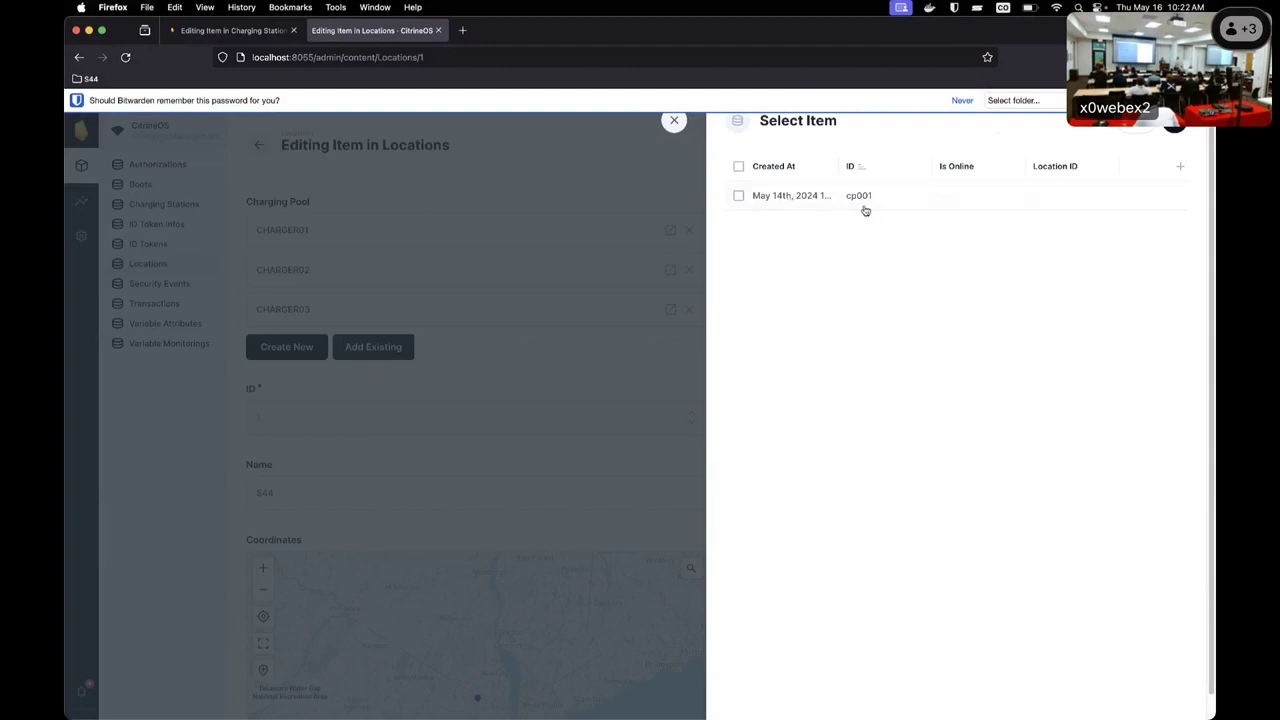
left_click(738, 198)
left_click(1172, 120)
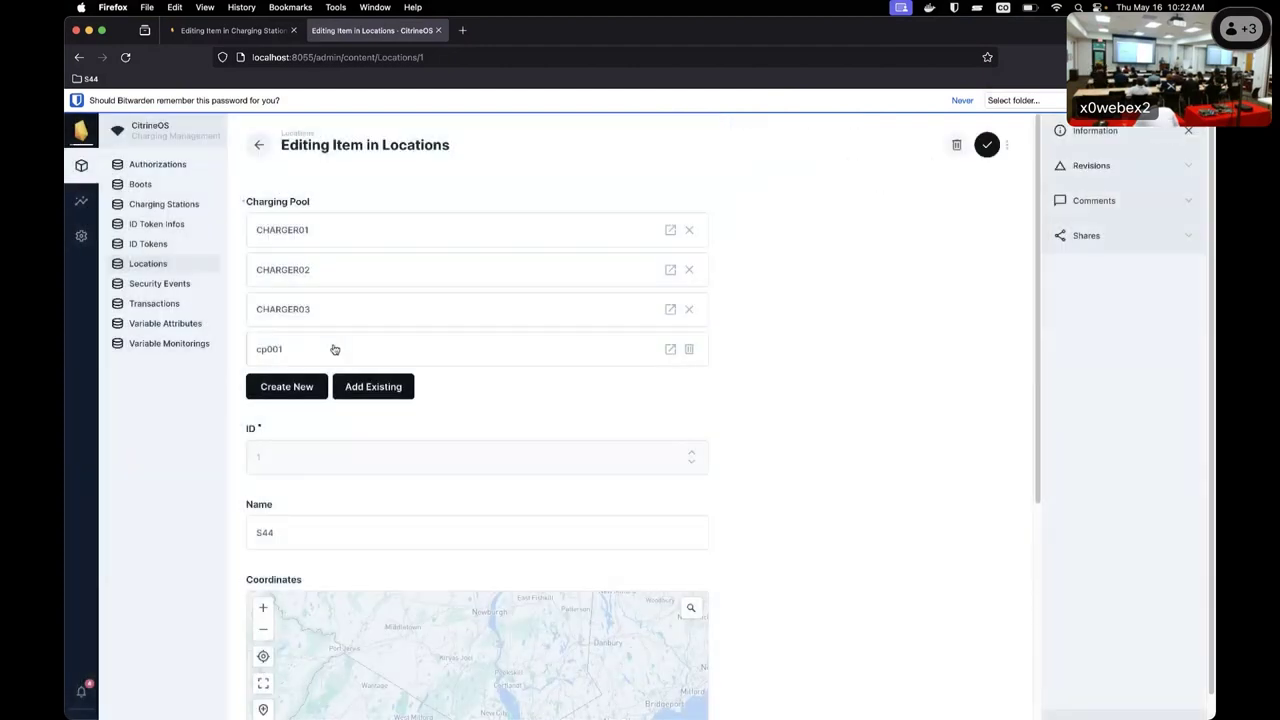
Save the S44 location and reopen it to verify cp001 joins CHARGER01–CHARGER03.
left_click(158, 264)
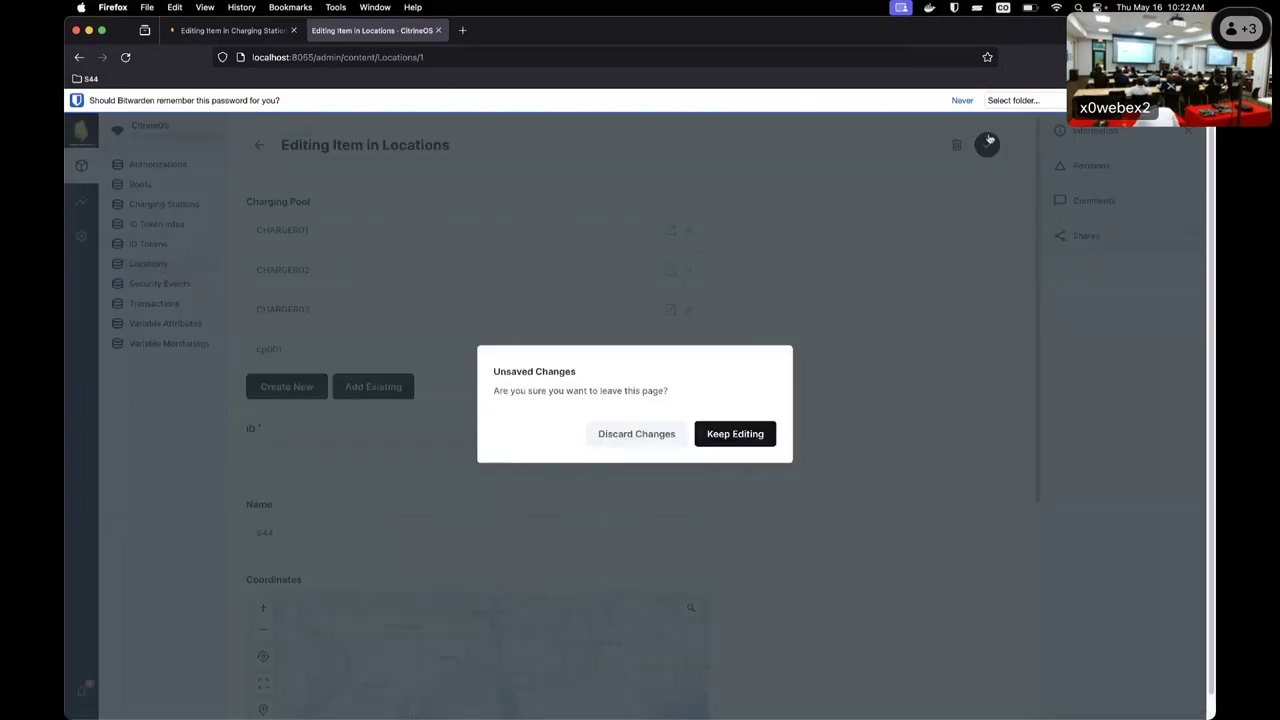
left_click(760, 436)
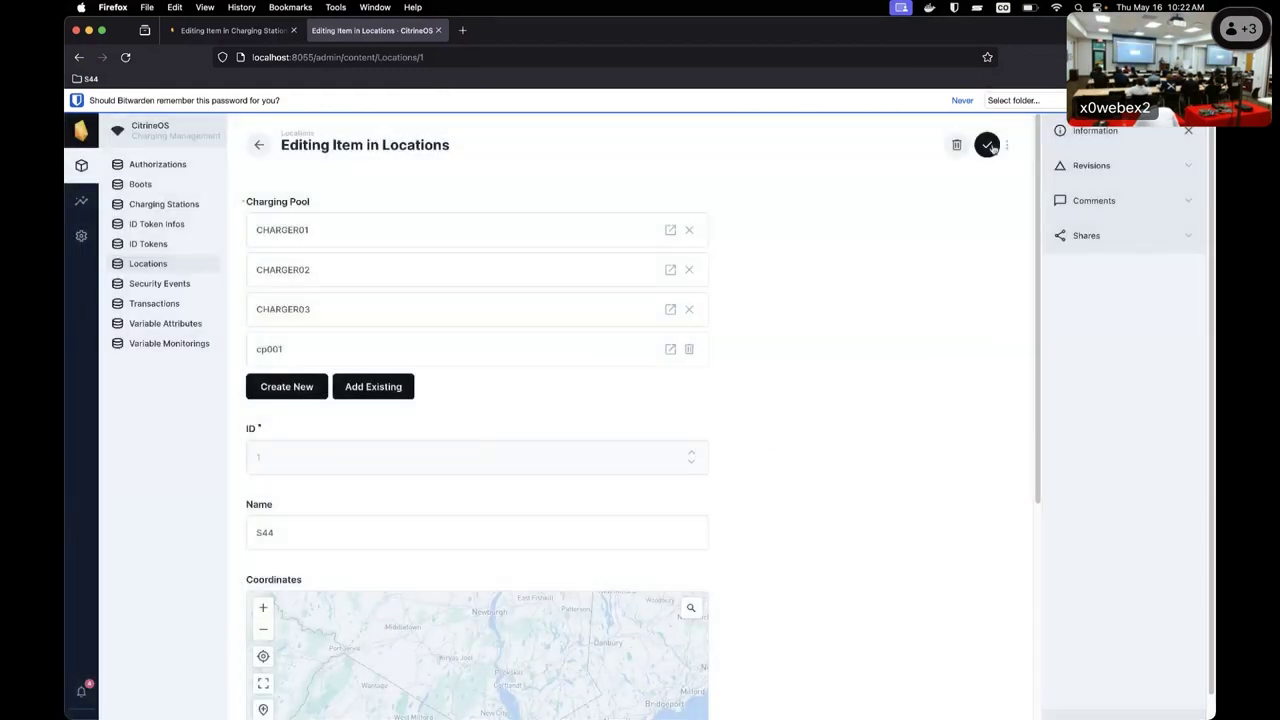
left_click(988, 147)
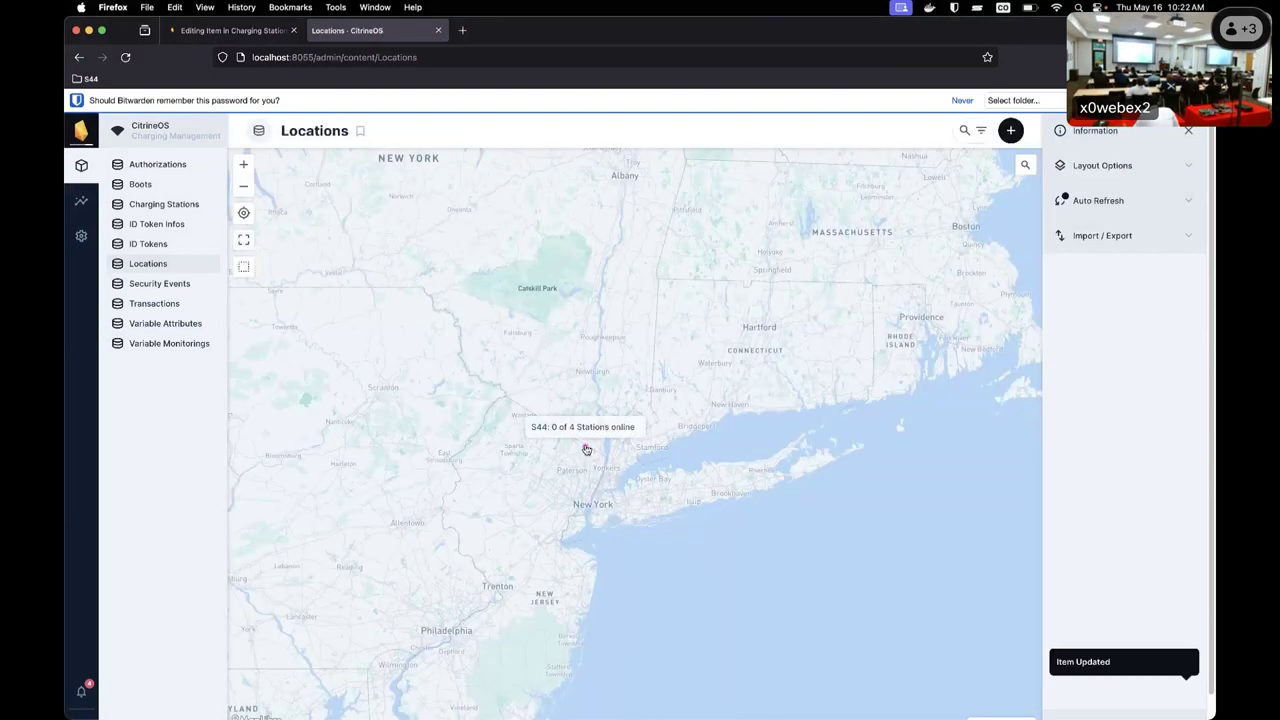
left_click(587, 449)
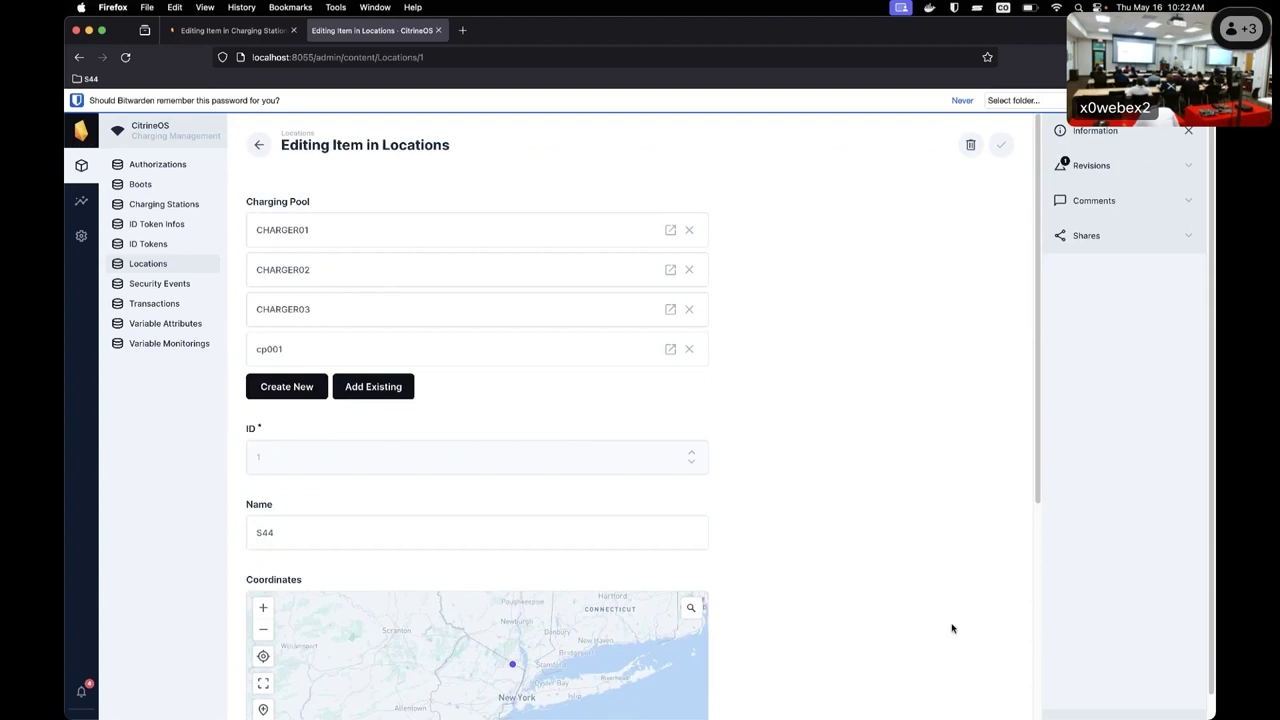
scroll(952, 628, "down", 3)
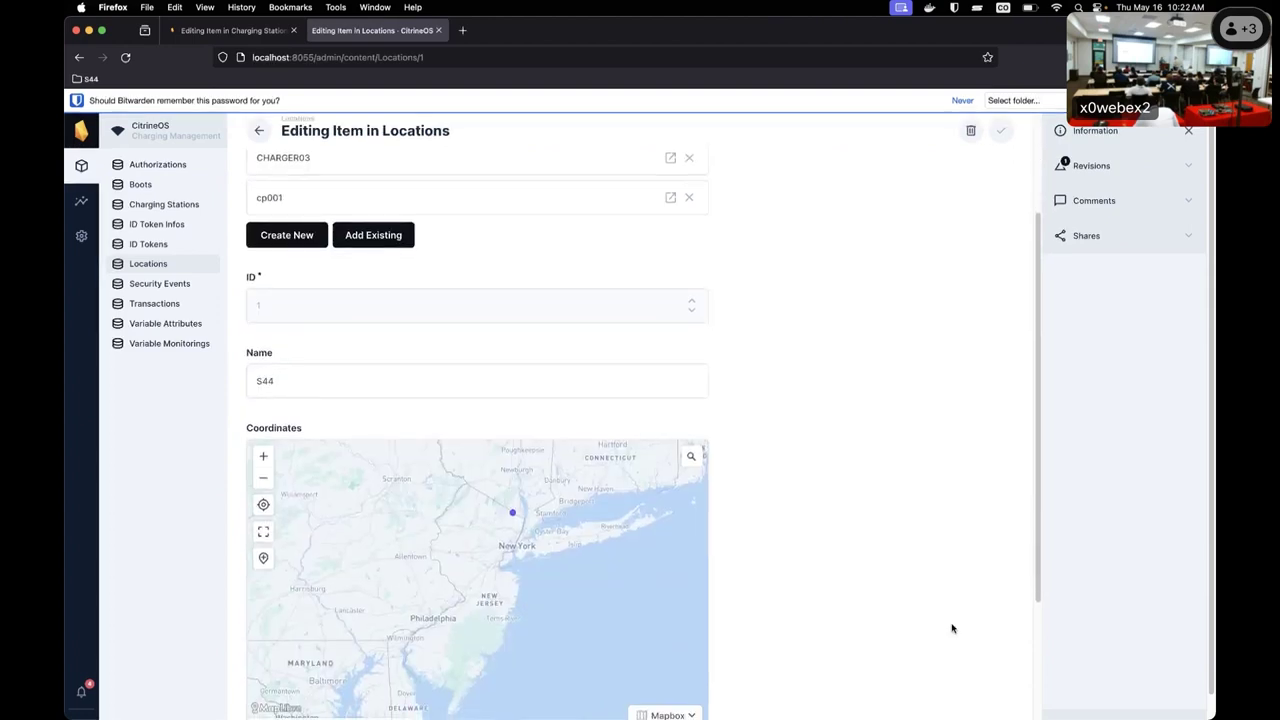